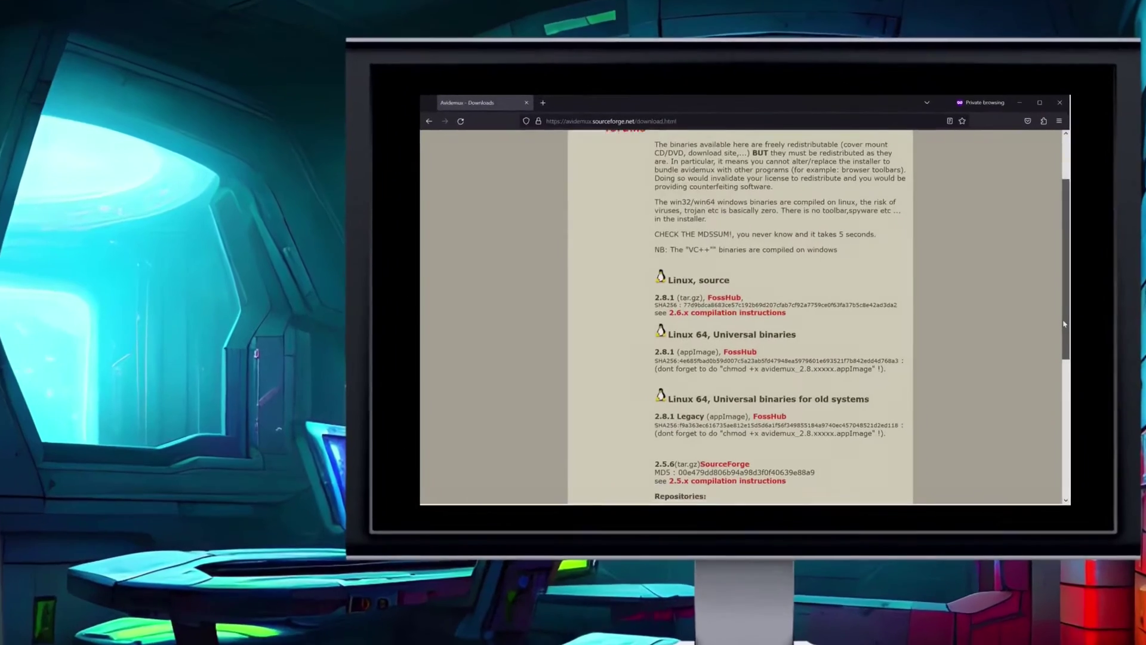
# Download the 64-bit Windows Avidemux installer from its FossHub page.
pyautogui.moveTo(1064, 324); pyautogui.dragTo(1059, 406)
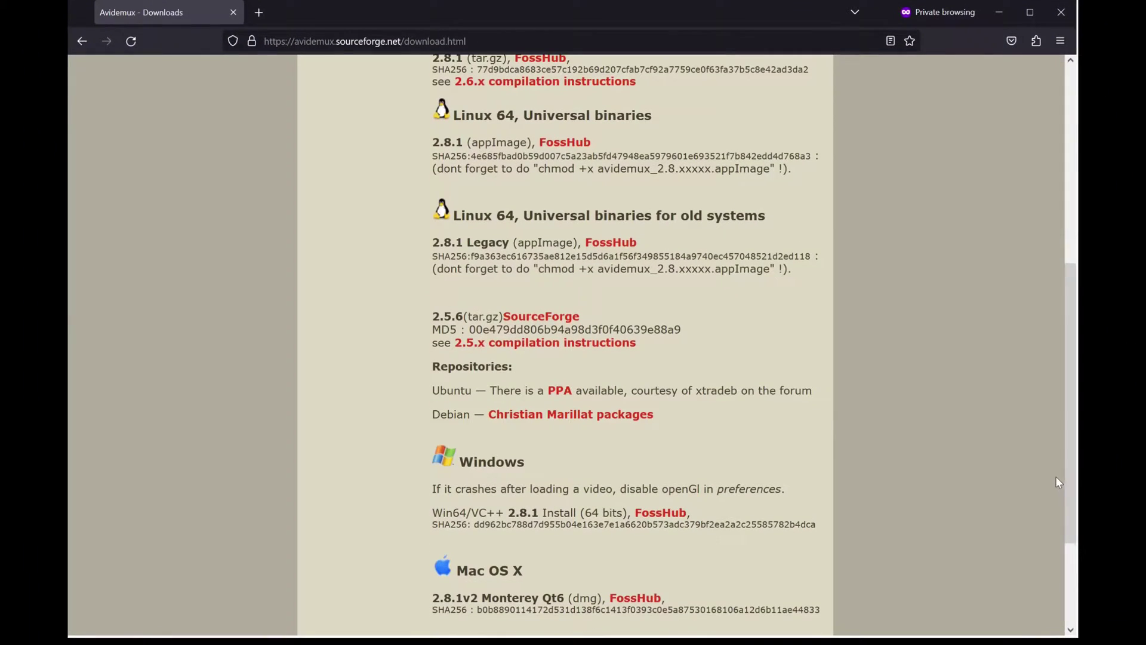
pyautogui.click(682, 513)
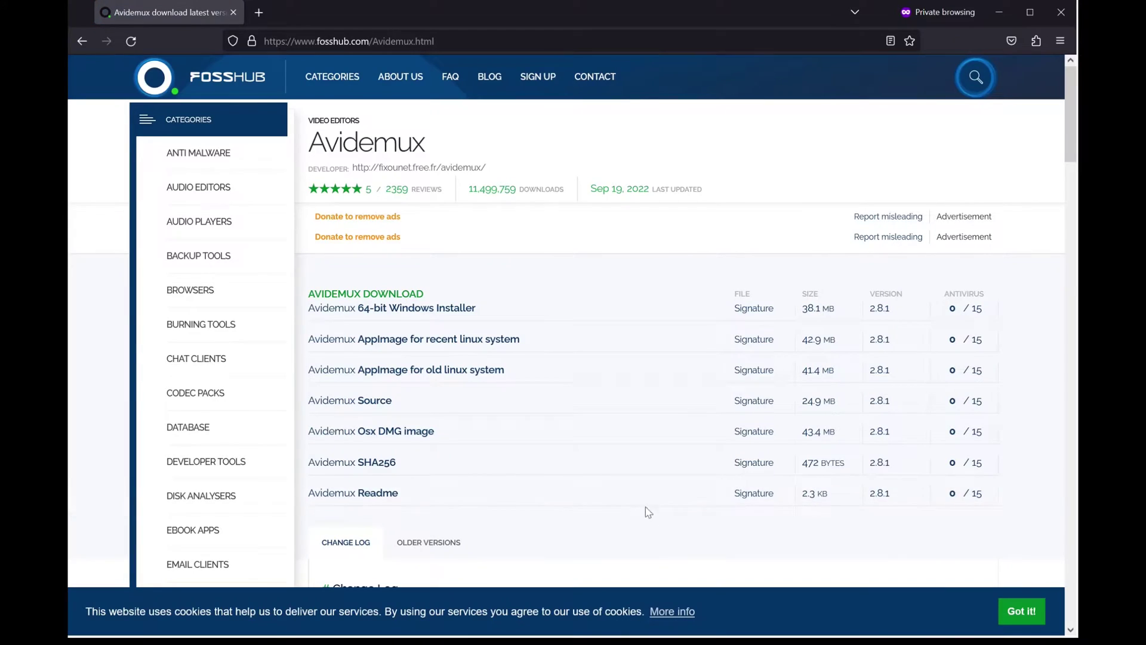
pyautogui.click(440, 315)
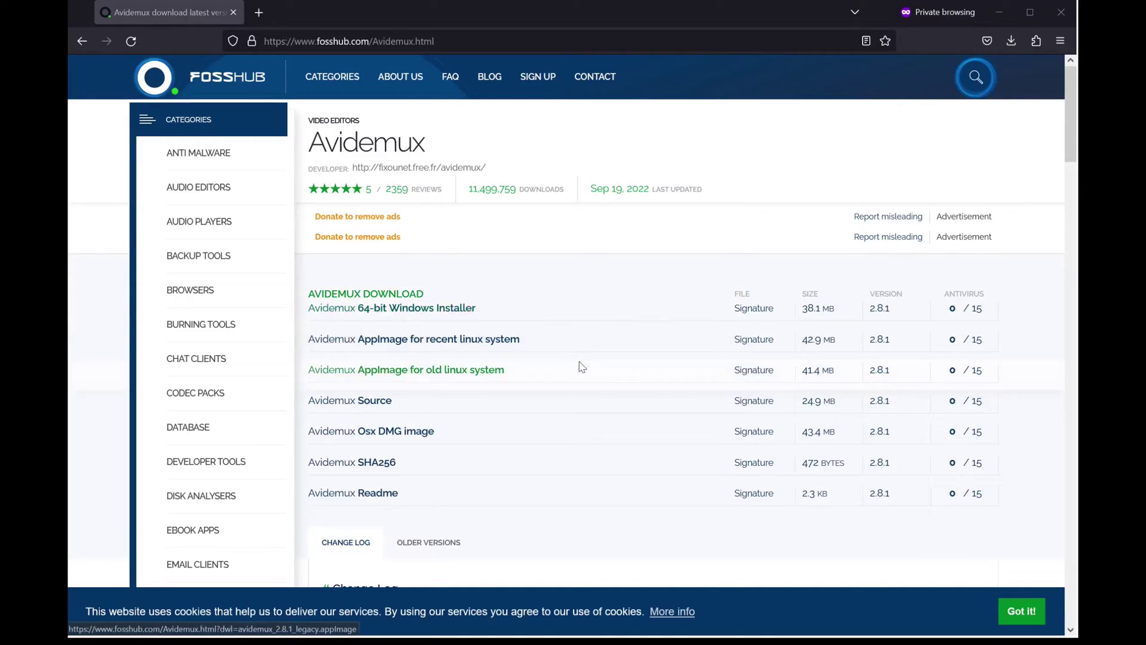
# Finish installing and launch Avidemux, then switch its interface to the Dark theme.
pyautogui.click(662, 551)
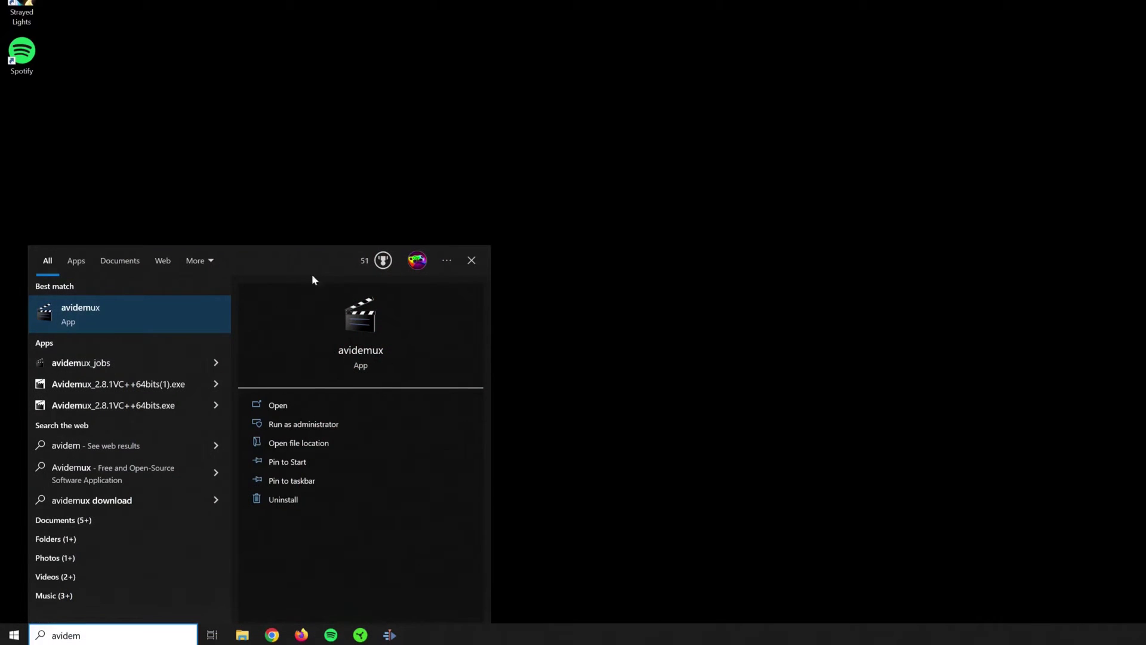
pyautogui.click(191, 317)
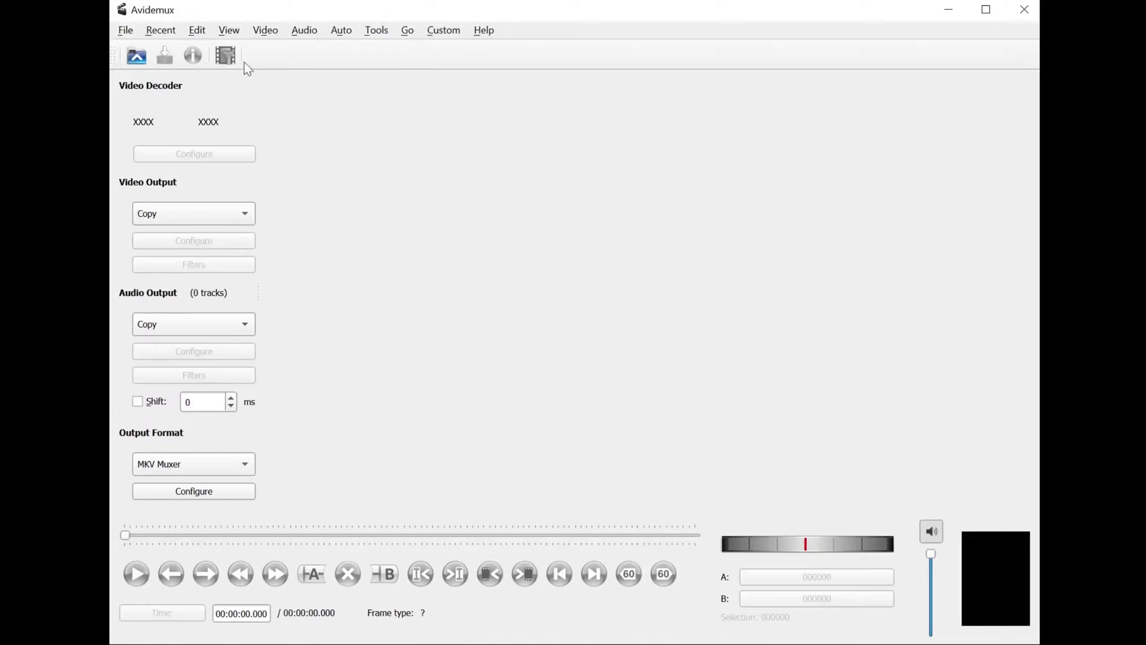
pyautogui.click(229, 30)
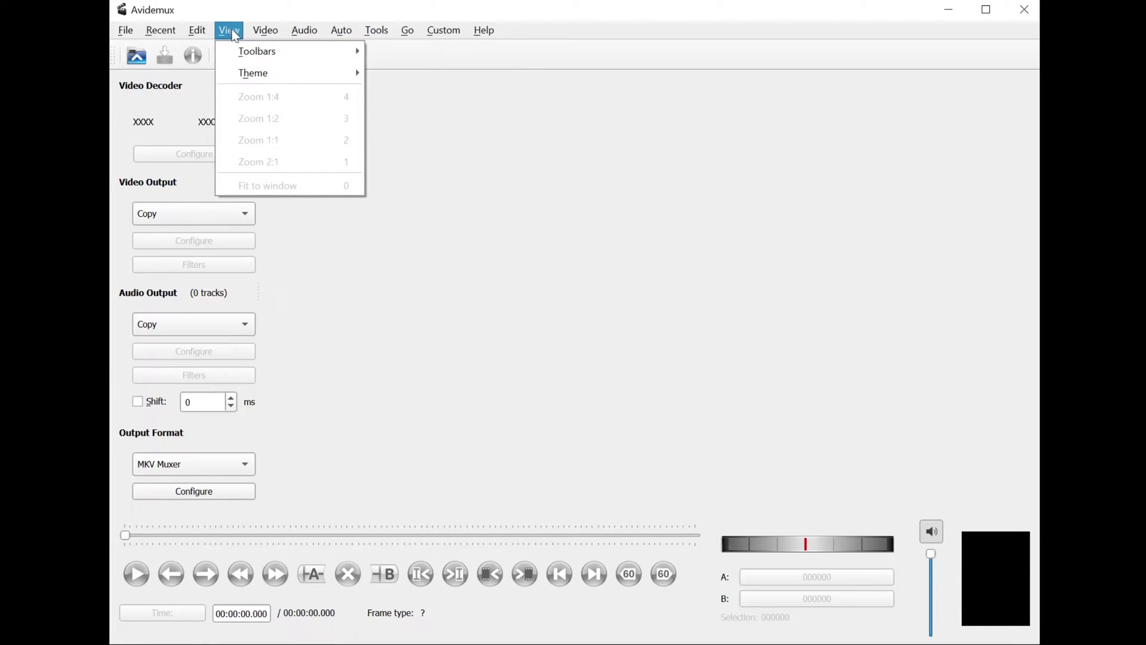
pyautogui.moveTo(259, 74)
pyautogui.click(424, 114)
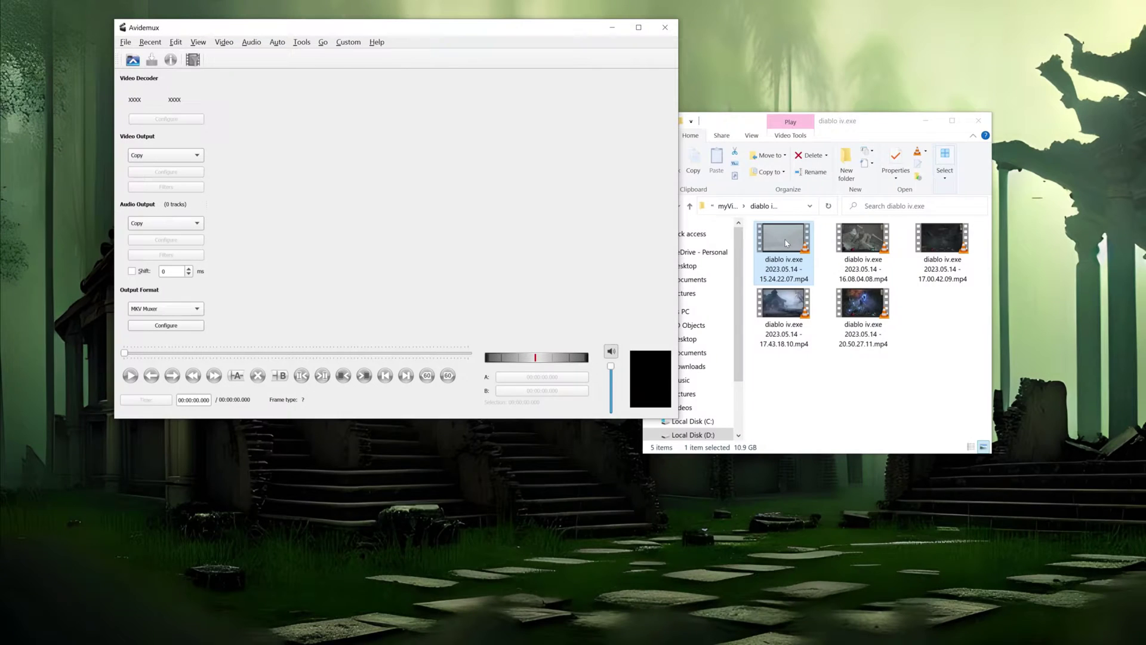
# Load the 15.24.22.07 Diablo IV clip, preview it briefly and clear stray markers.
pyautogui.moveTo(784, 239); pyautogui.dragTo(442, 224)
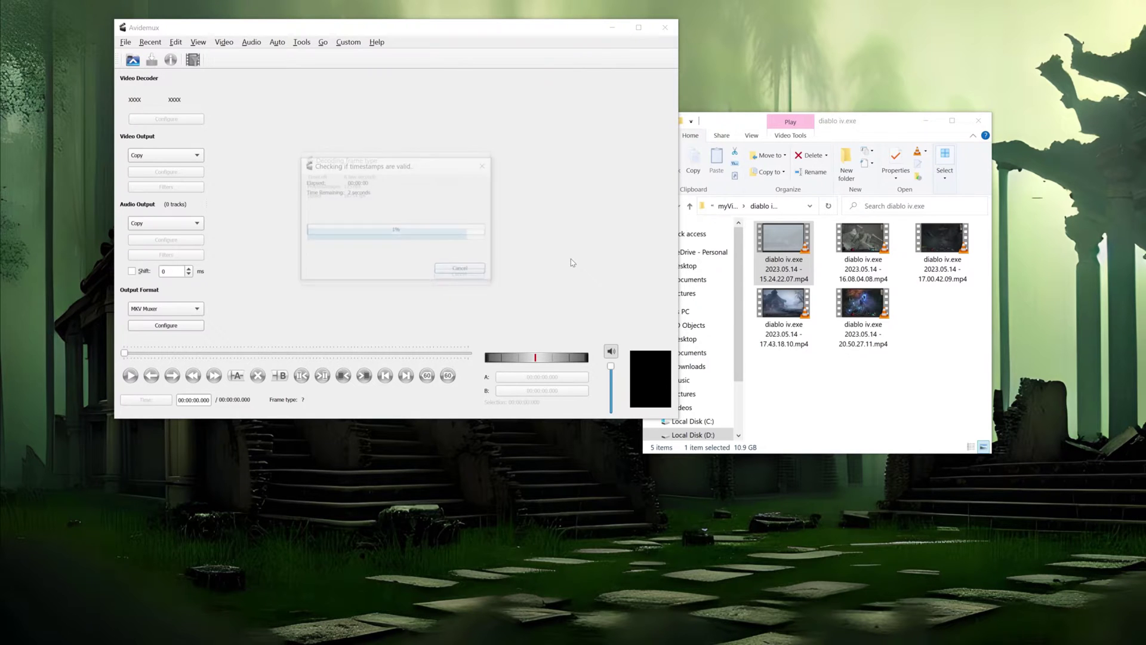
pyautogui.press('space')
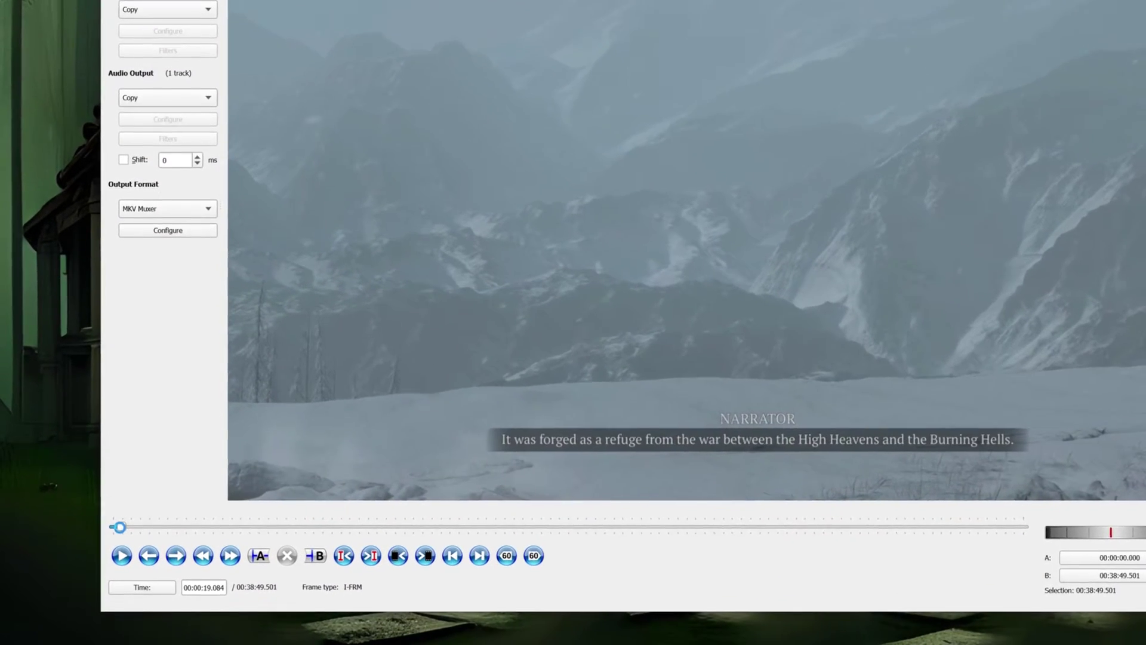
pyautogui.press('space')
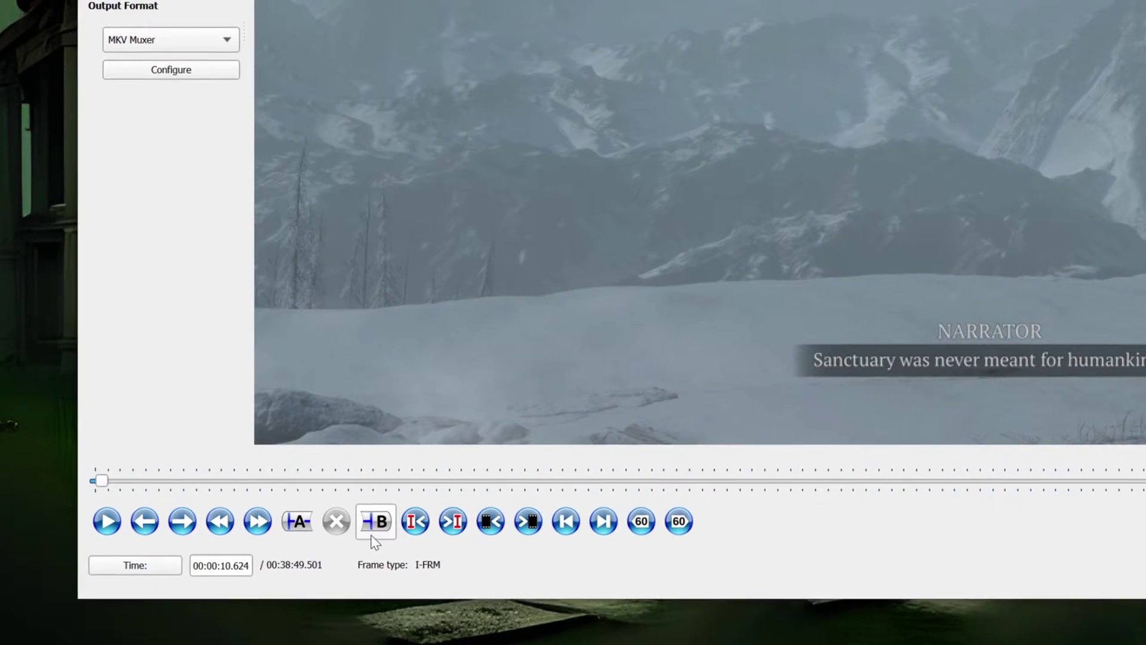
pyautogui.click(347, 540)
pyautogui.click(354, 512)
# Delete the section between markers at 00:06:26.364 and 00:09:47.366.
pyautogui.click(321, 466)
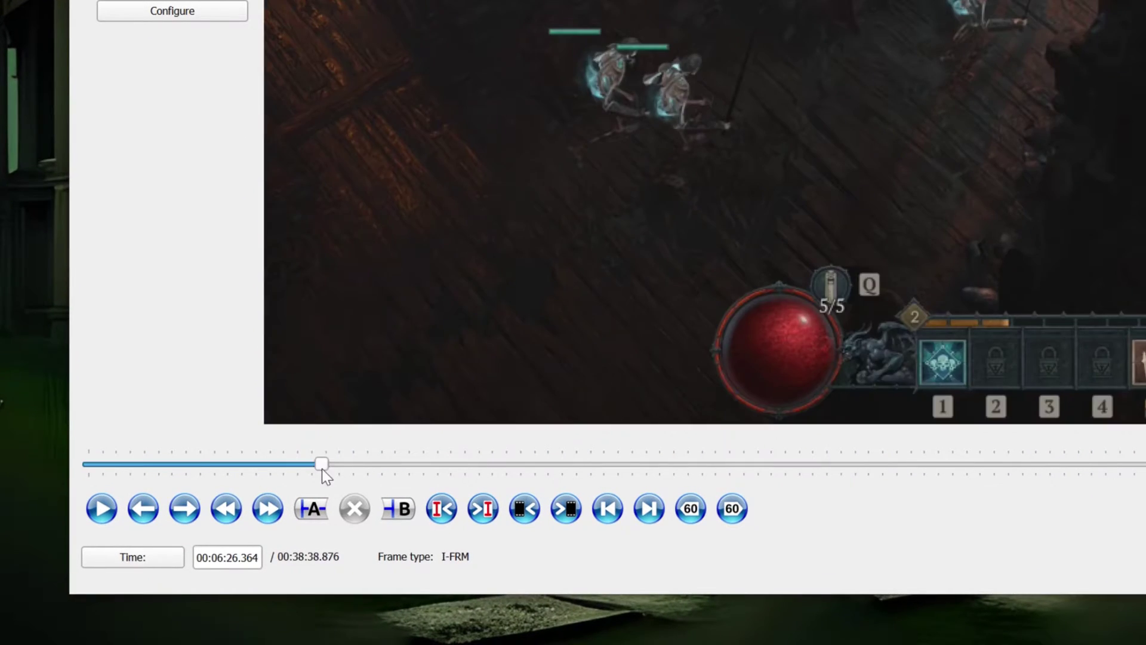
pyautogui.click(311, 508)
pyautogui.click(443, 465)
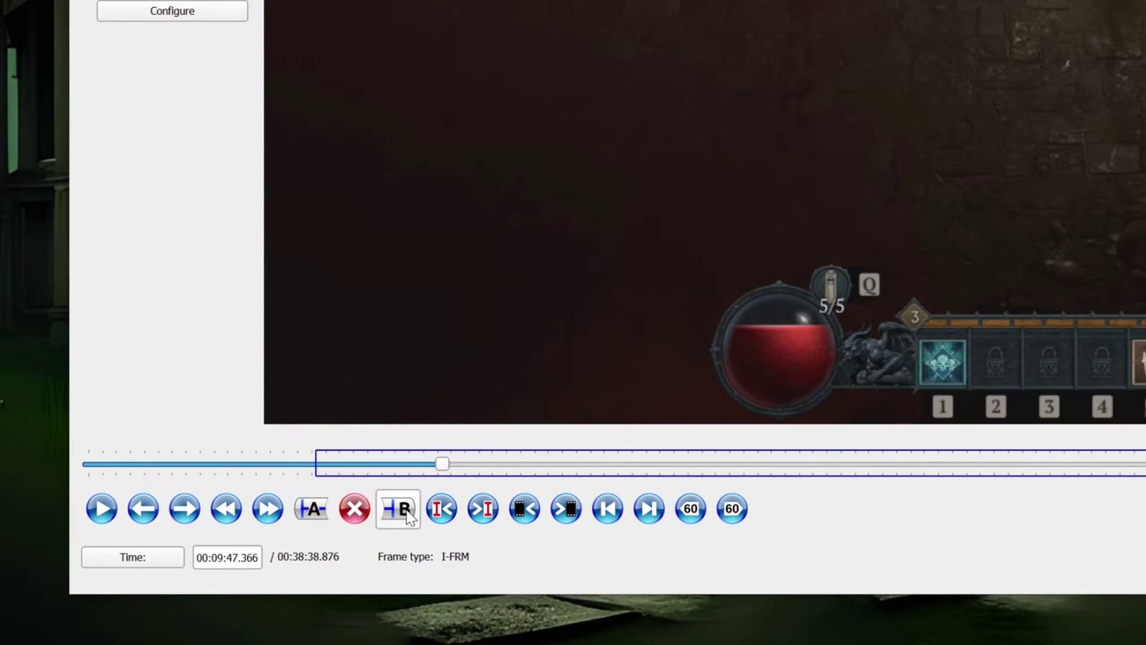
pyautogui.click(397, 508)
pyautogui.click(354, 509)
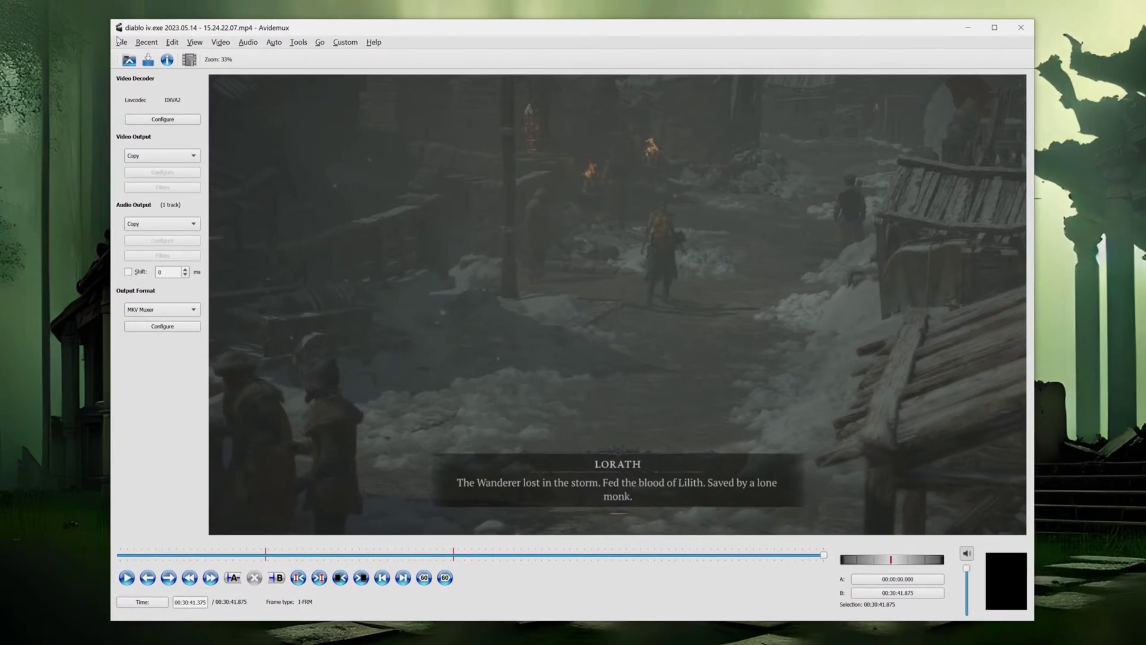
pyautogui.click(118, 41)
# Append the 16.08.04.08 and 20.50.27.11 Diablo IV clips after the first.
pyautogui.click(129, 56)
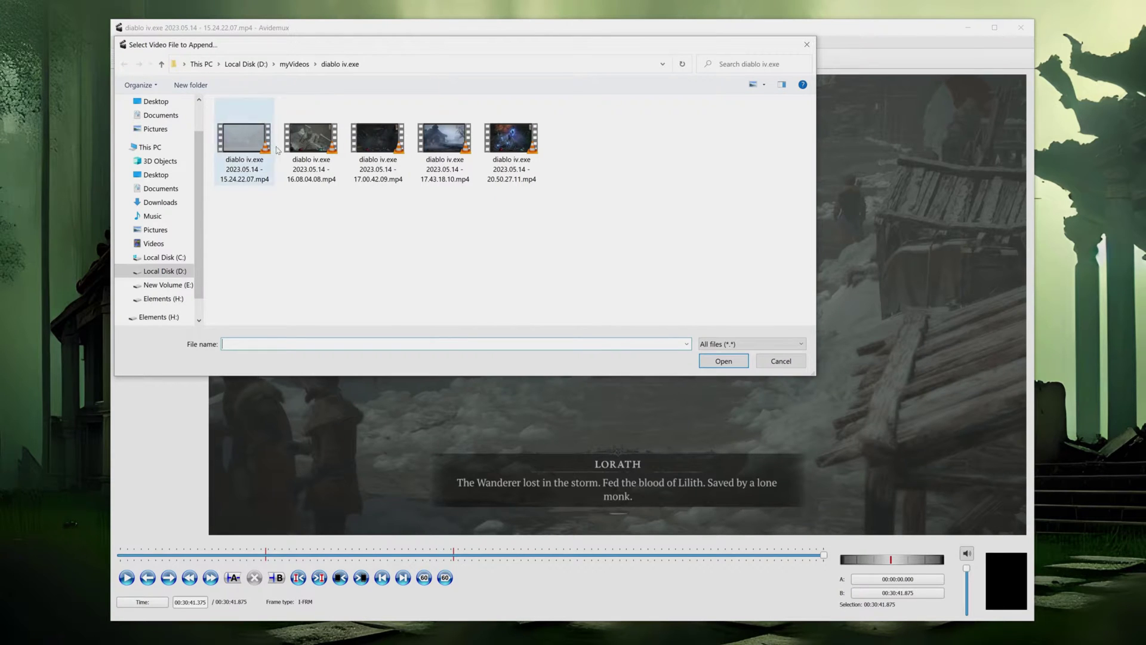
pyautogui.click(298, 168)
pyautogui.click(725, 360)
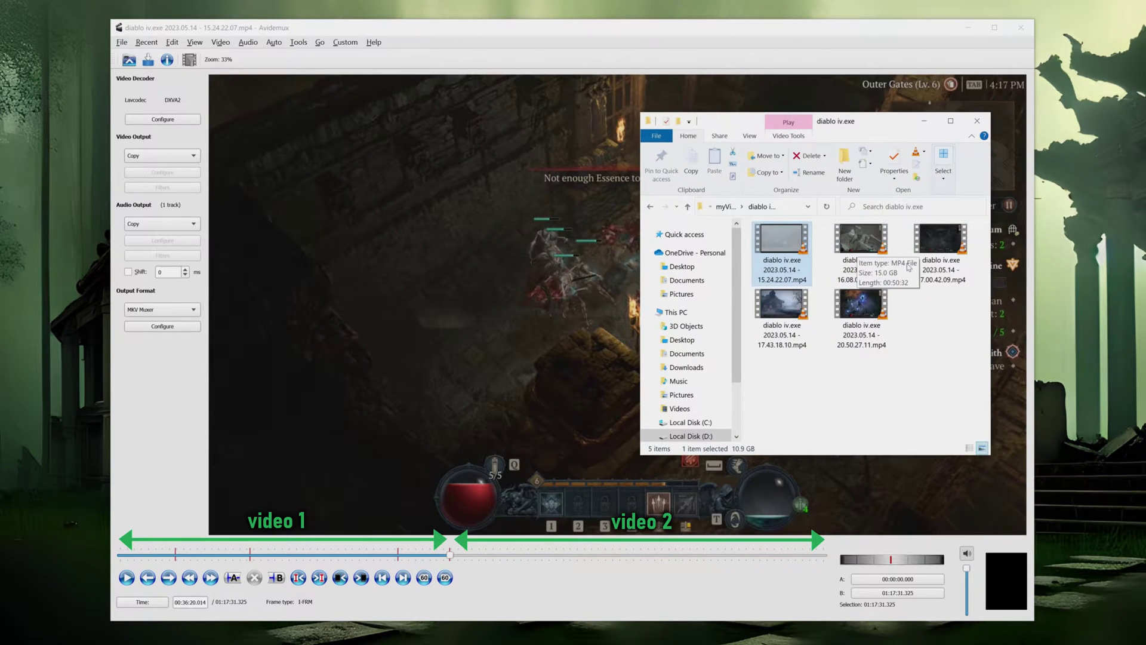
pyautogui.click(861, 305)
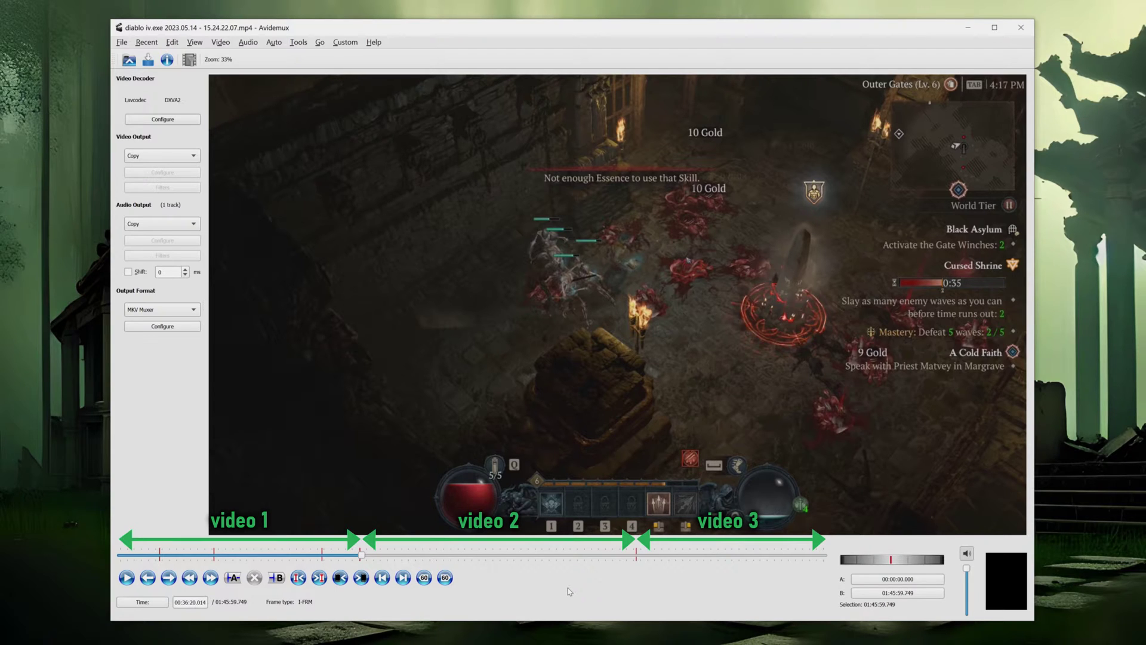
# Mark the section from 01:17:16.441 to 01:17:56.263 with markers A and B.
pyautogui.click(635, 555)
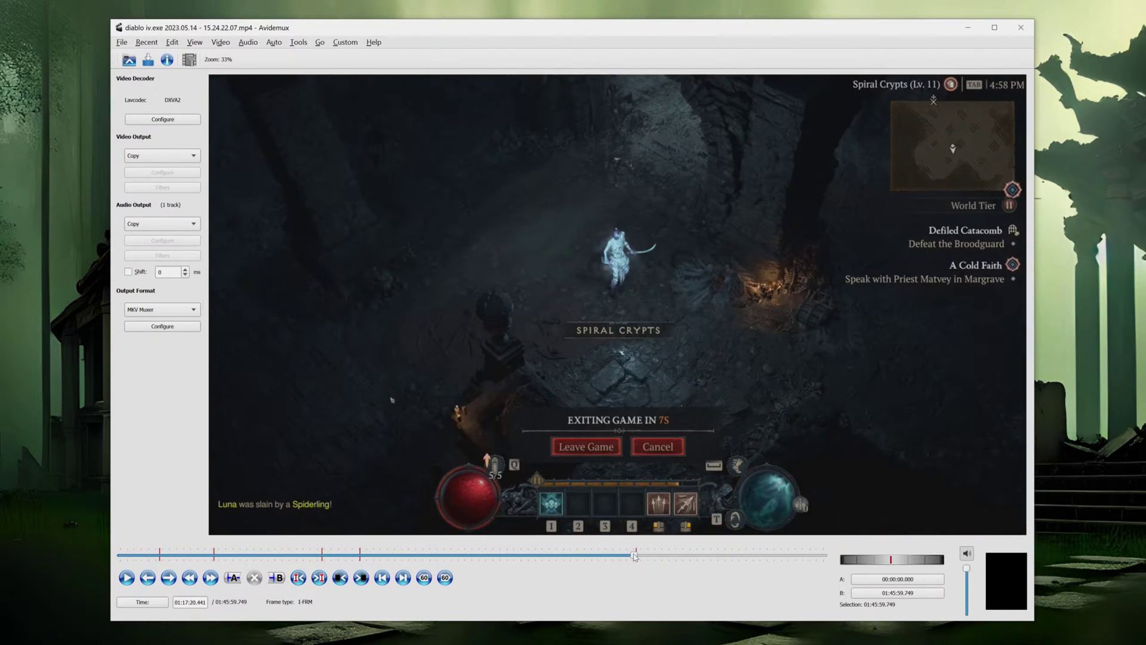
pyautogui.click(634, 556)
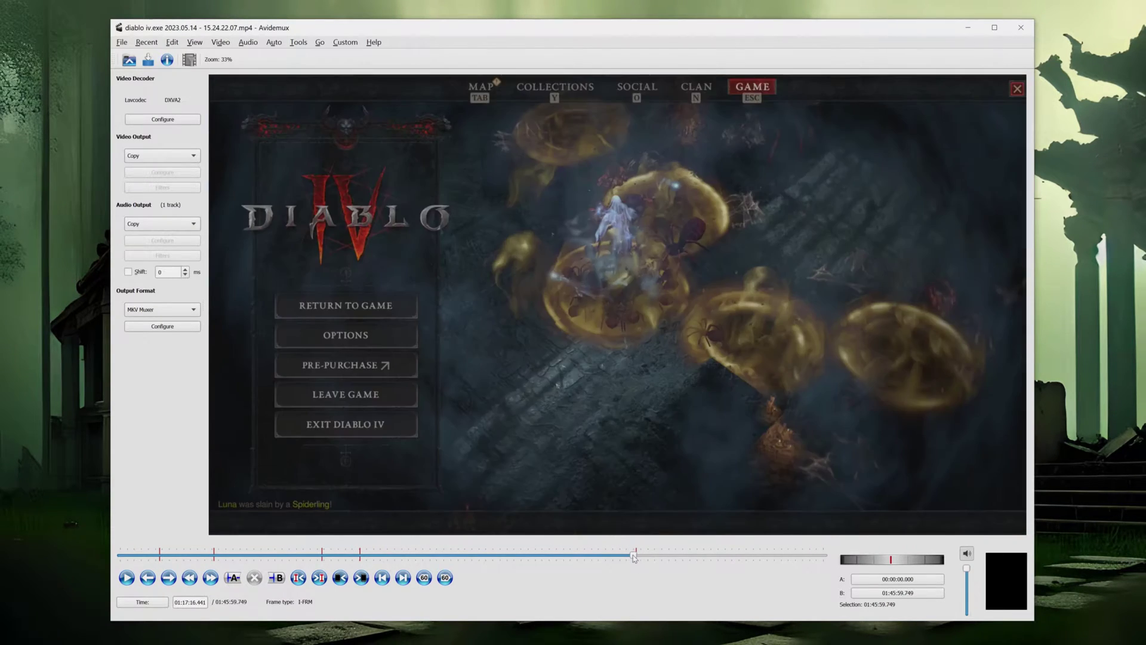
pyautogui.click(236, 576)
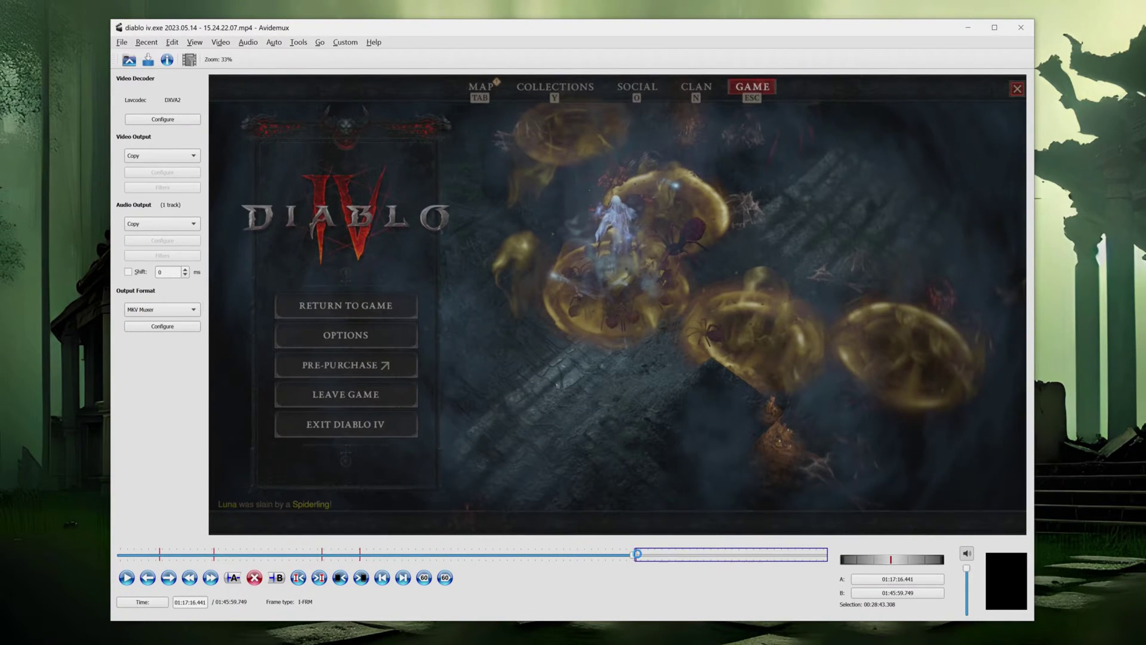
pyautogui.click(639, 555)
pyautogui.click(276, 577)
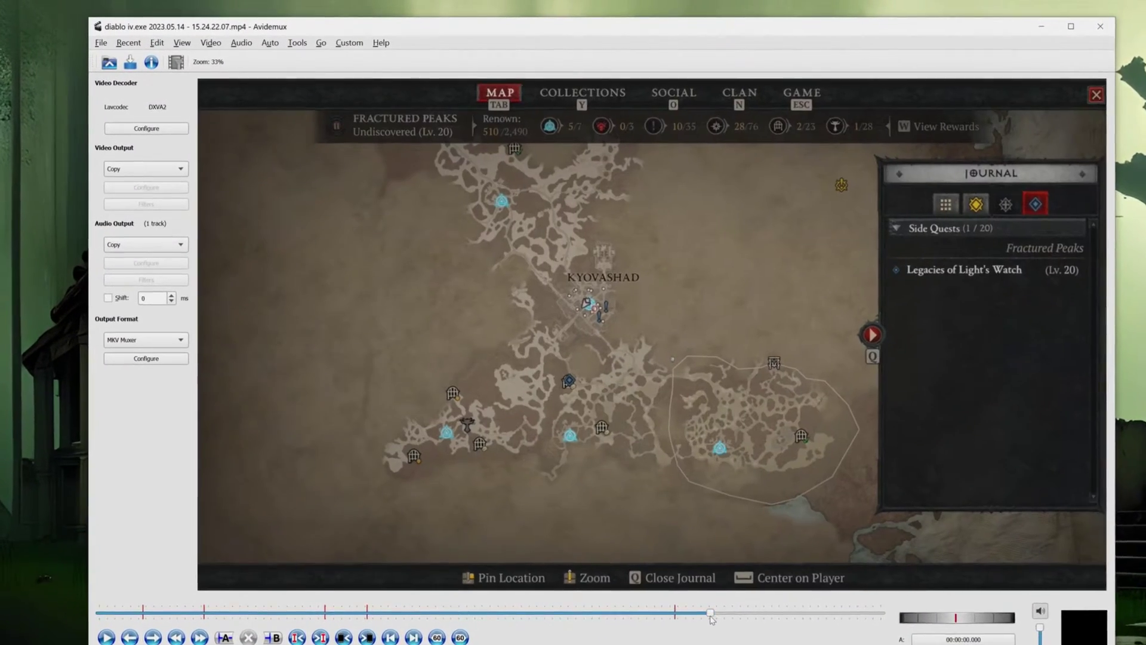
# Pick HEVC (x265), then browse the colour, sharpening, subtitle and artistic filters.
pyautogui.click(164, 183)
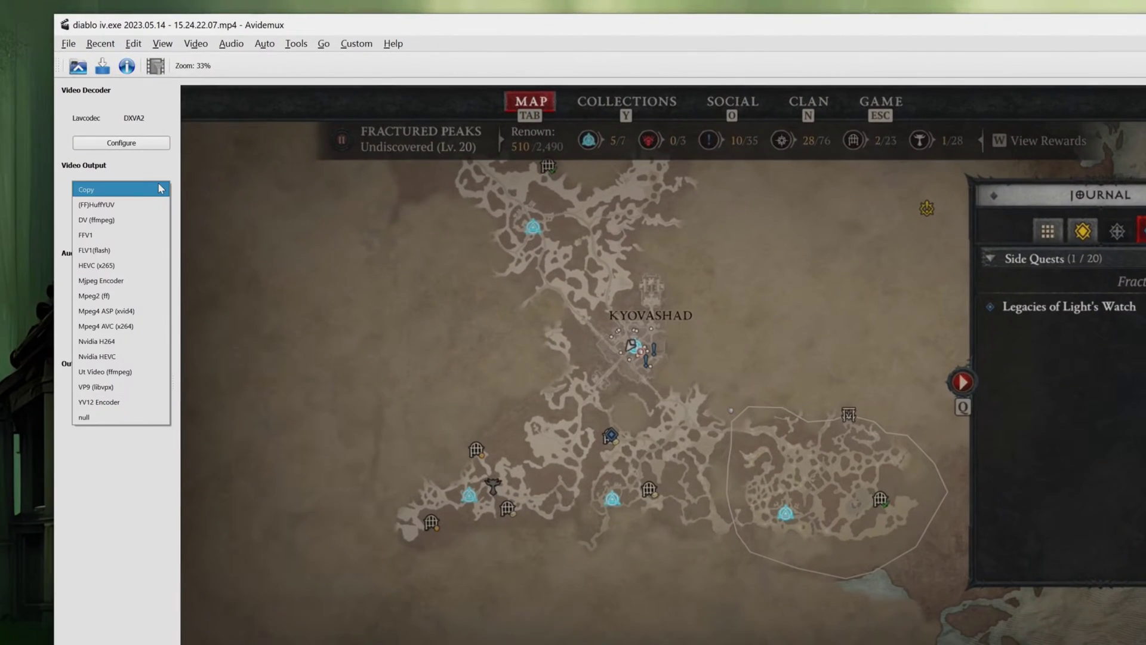
pyautogui.click(131, 264)
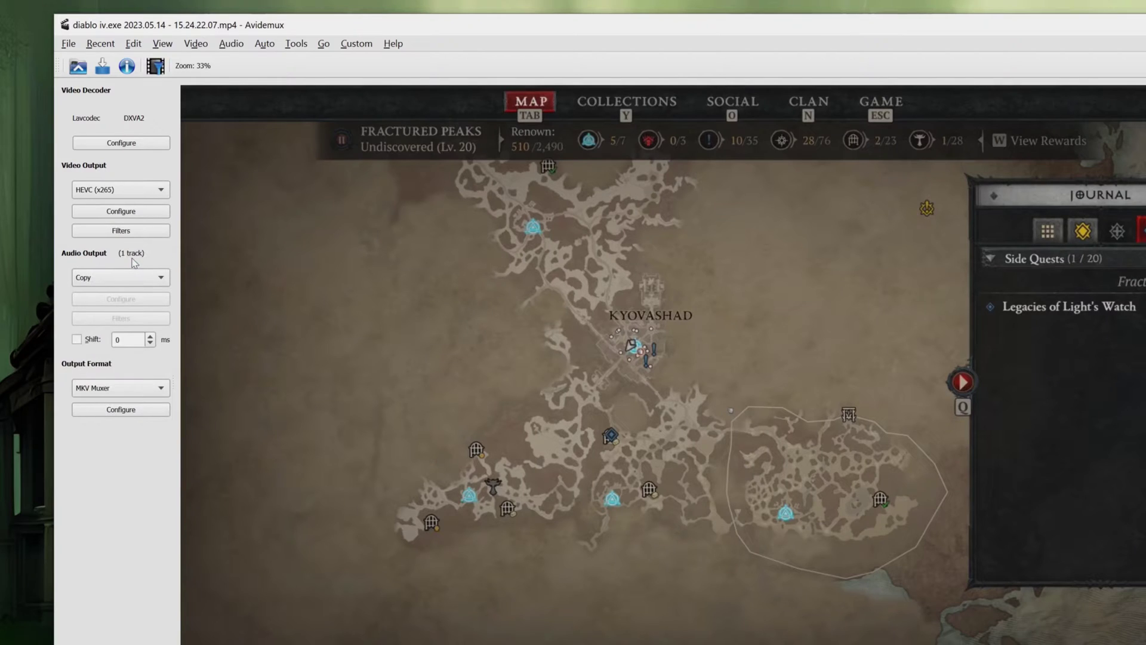
pyautogui.click(145, 232)
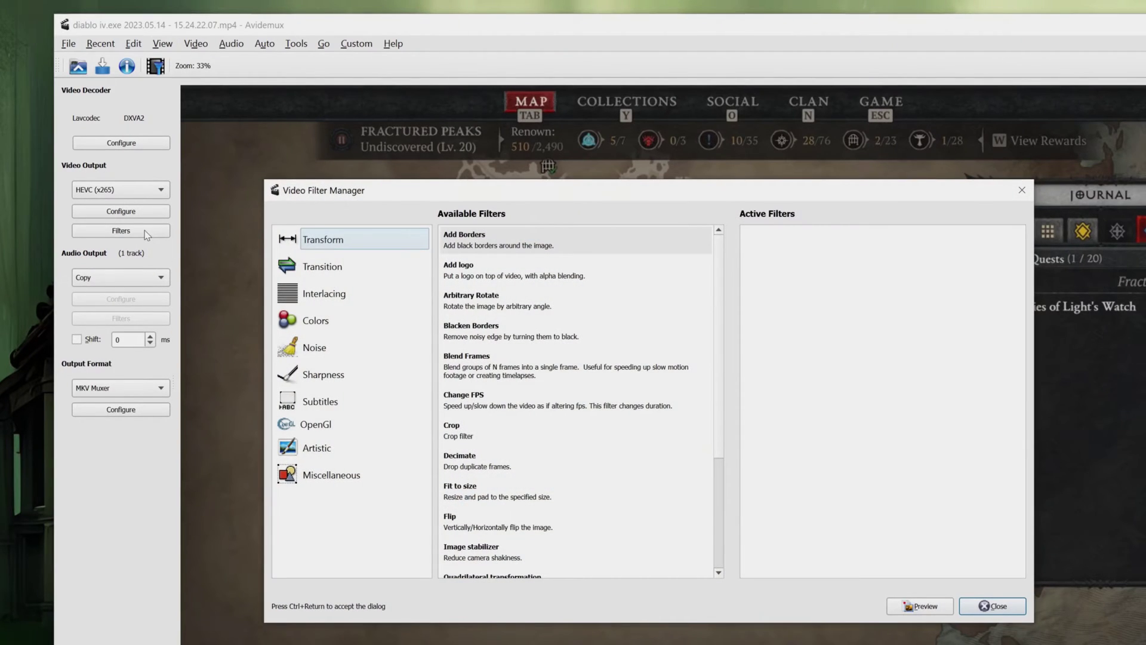
pyautogui.click(385, 322)
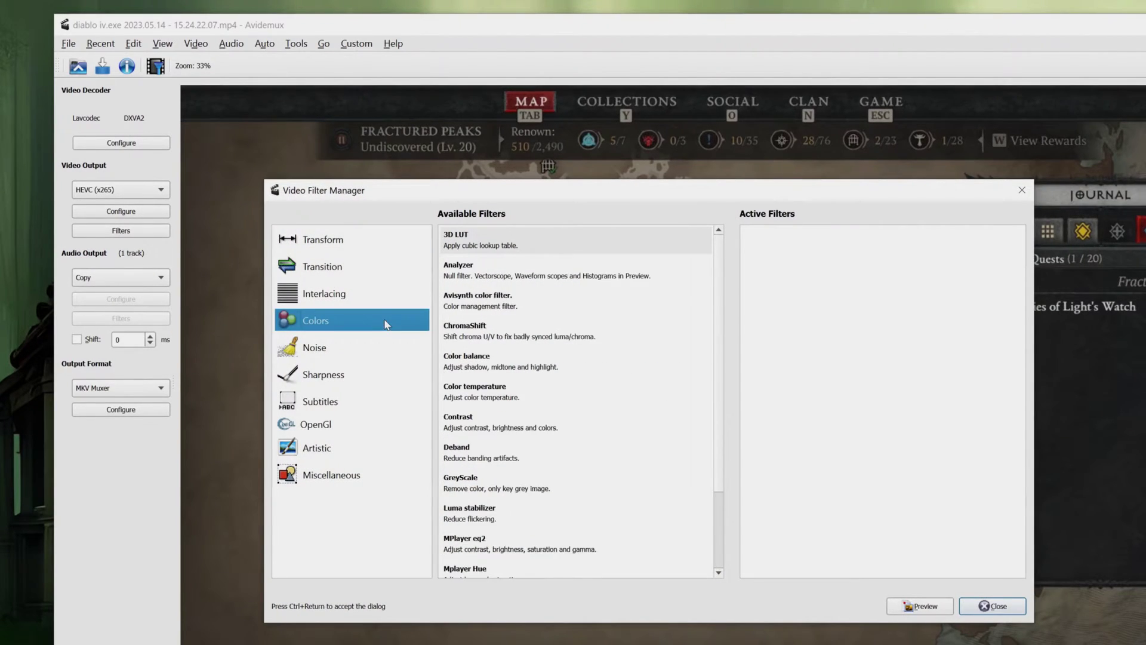
pyautogui.click(373, 371)
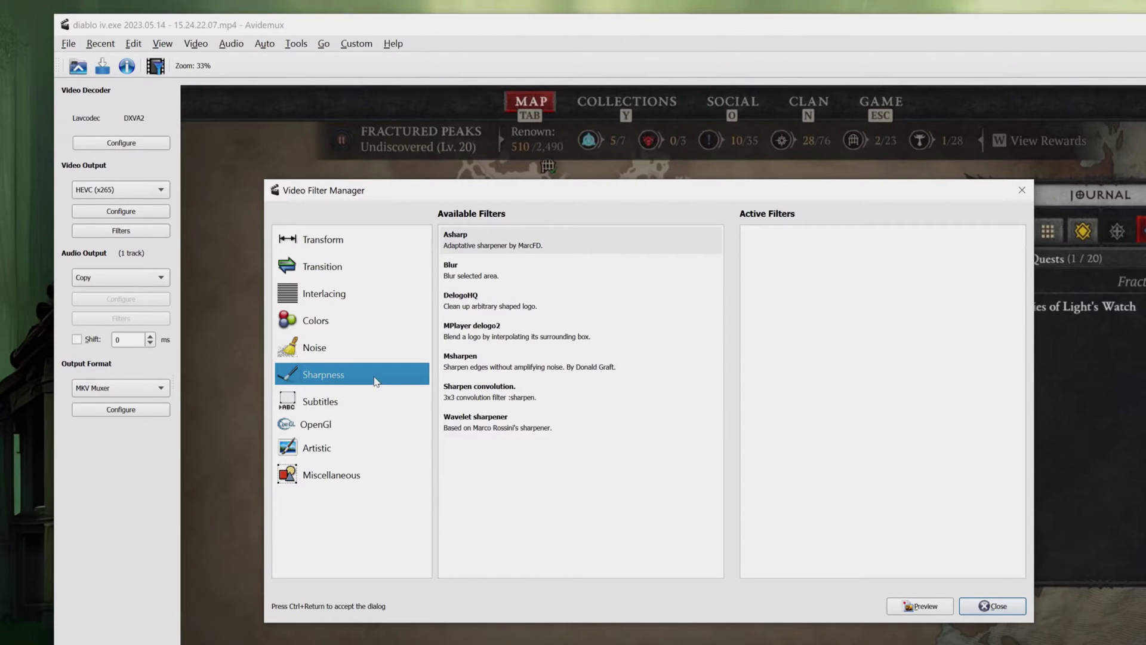
pyautogui.click(376, 405)
pyautogui.click(372, 449)
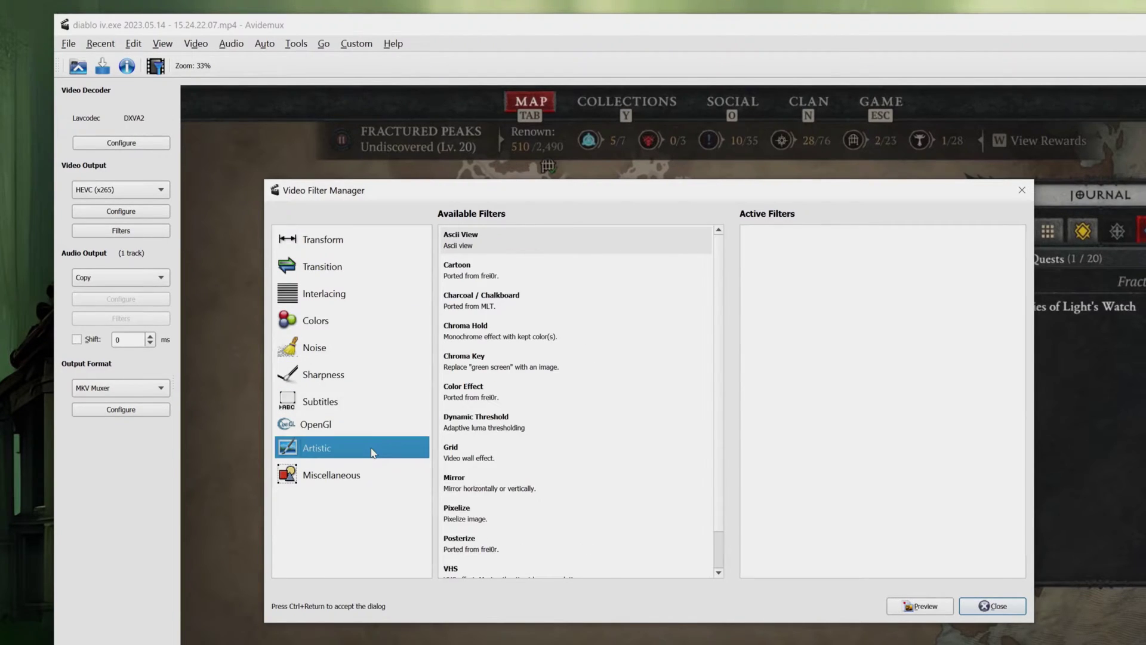
pyautogui.click(527, 272)
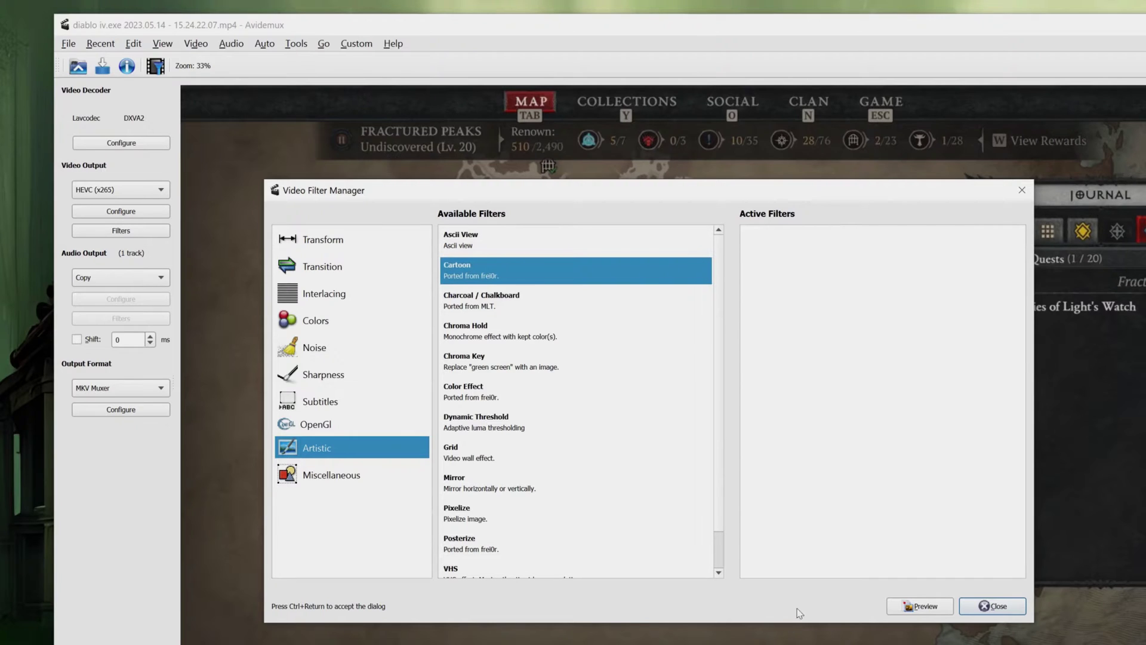
# Close the filter manager without adding filters and set Video Output to Copy.
pyautogui.click(989, 607)
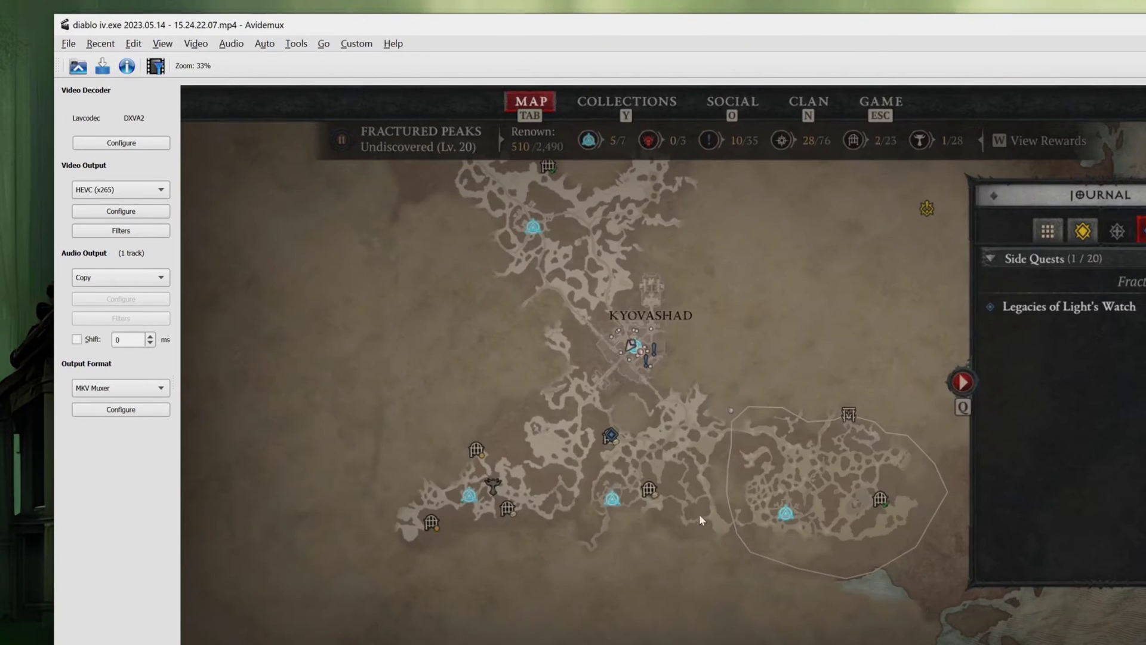
pyautogui.click(137, 190)
pyautogui.click(107, 116)
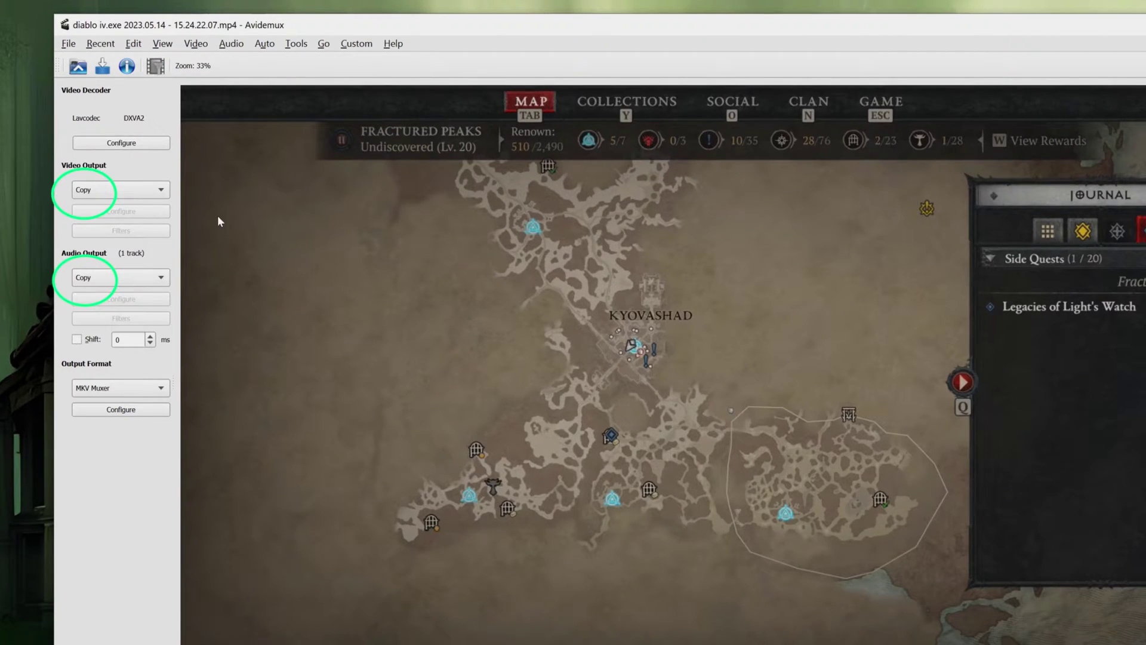
# Set the output format to MP4 Muxer with no video rotation.
pyautogui.click(152, 391)
pyautogui.click(129, 421)
pyautogui.click(126, 412)
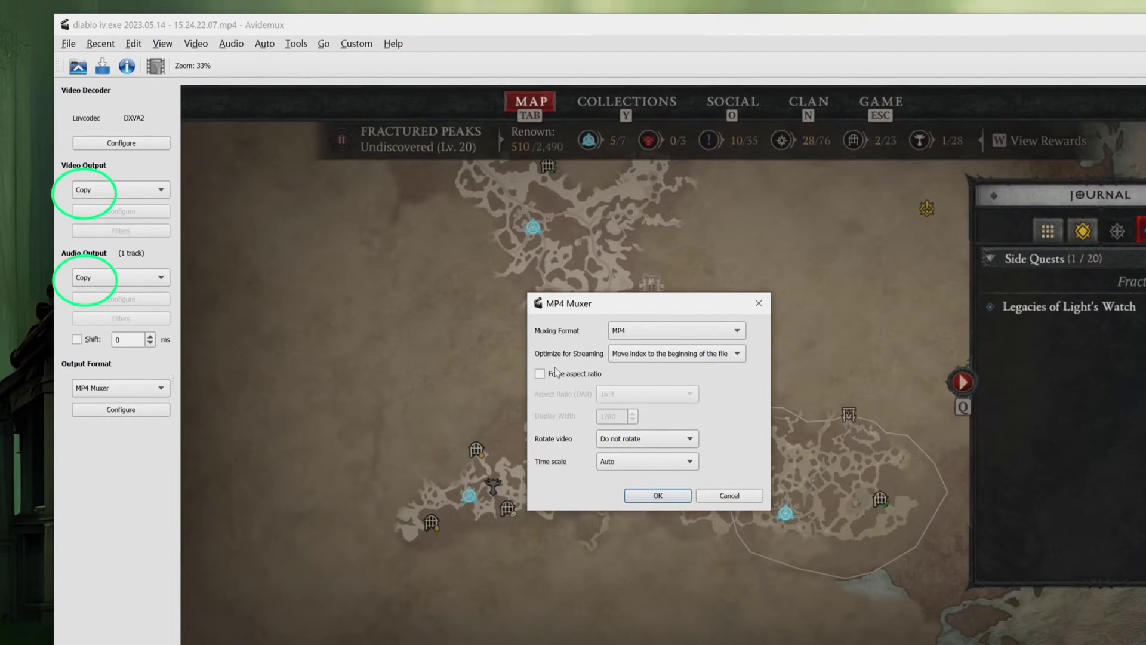
pyautogui.click(678, 440)
pyautogui.click(678, 440)
pyautogui.click(668, 497)
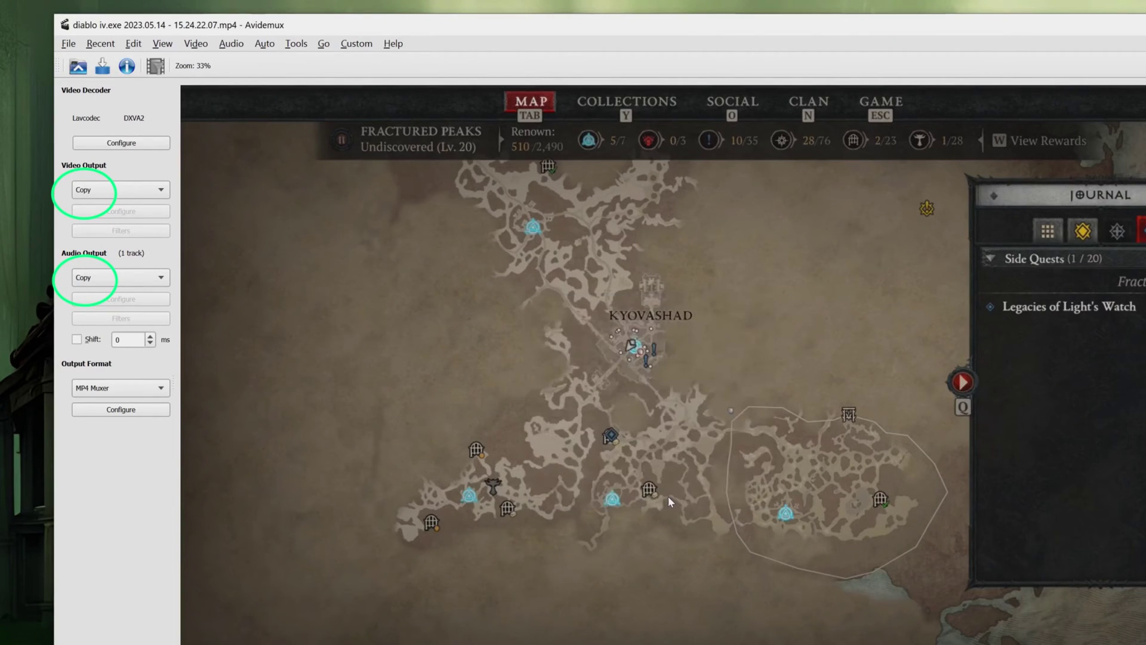
# Save the video as diablo iv.exe merged.mp4.
pyautogui.click(104, 67)
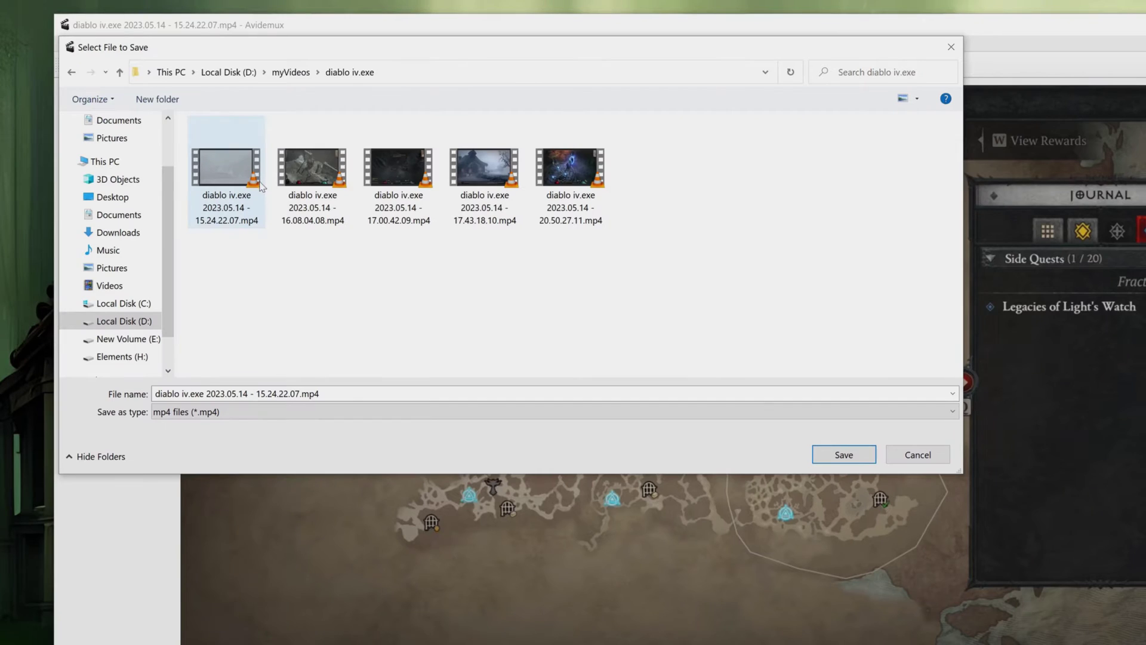
pyautogui.click(224, 394)
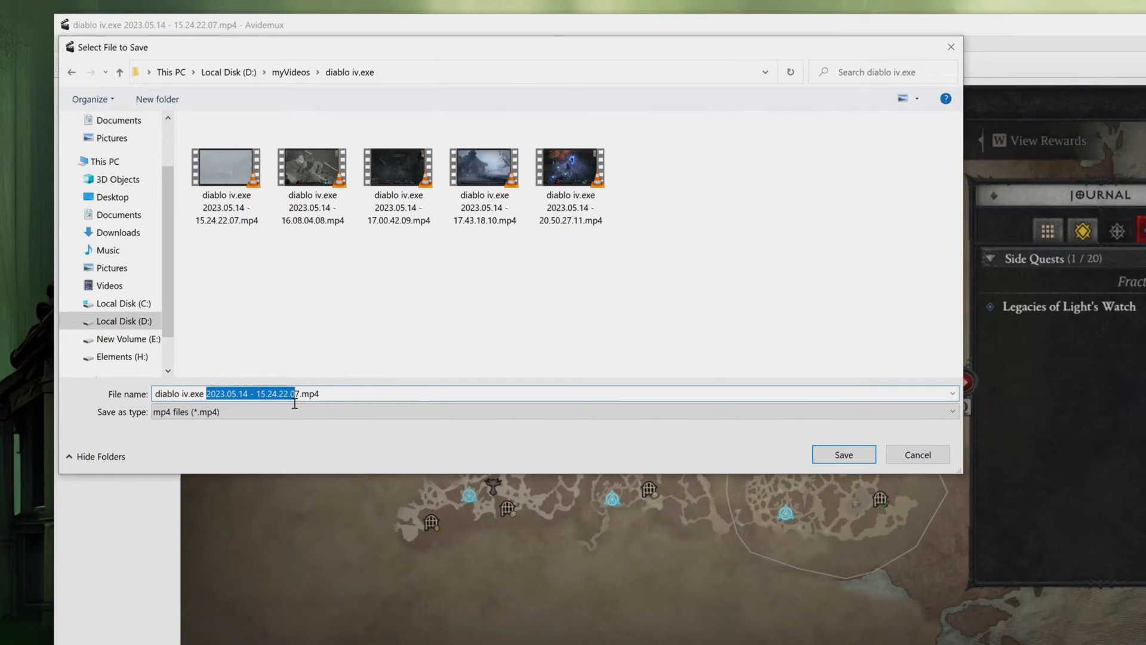
pyautogui.write('merged')
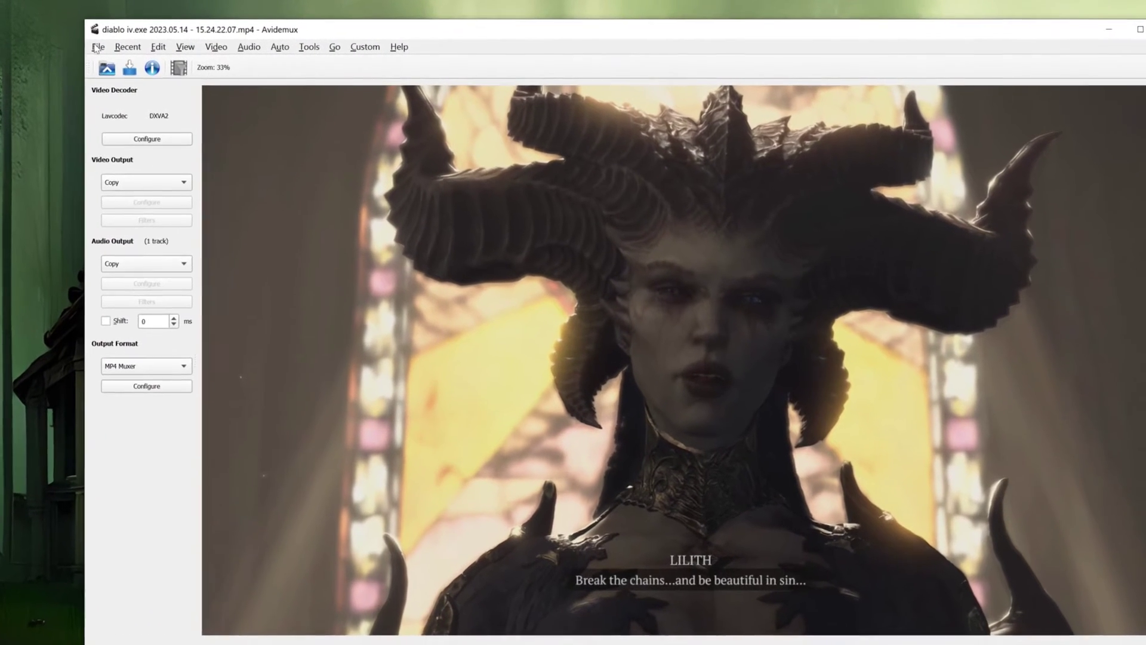
pyautogui.click(124, 46)
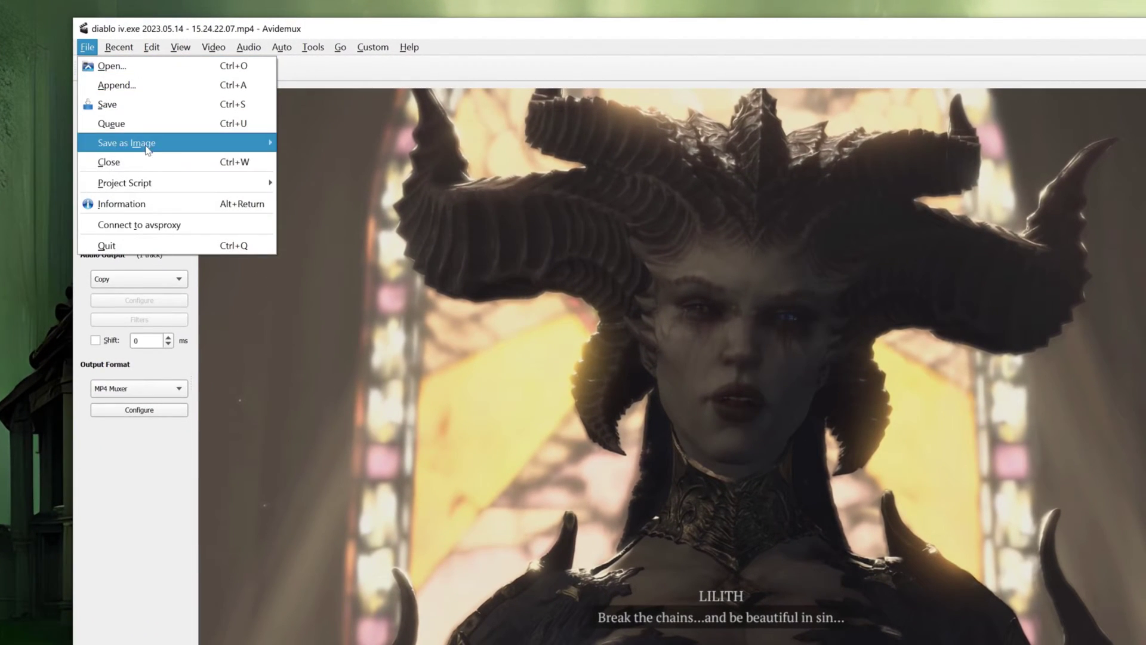
# Export the A–B selection as JPEG images and open one of the exported files.
pyautogui.moveTo(177, 146)
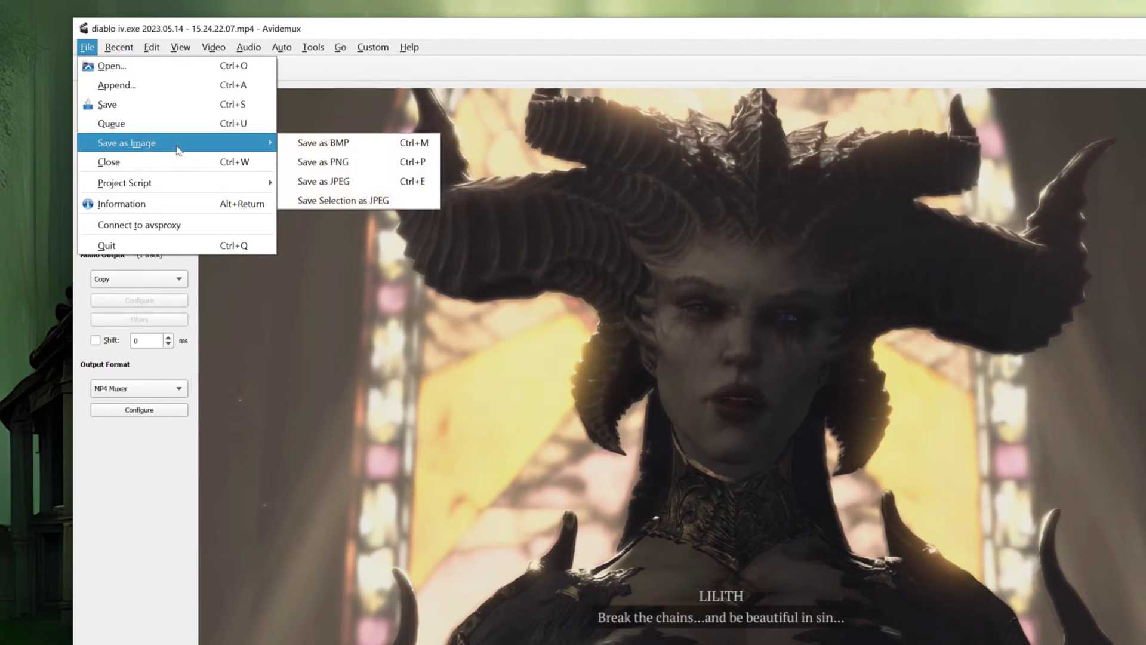
pyautogui.click(360, 195)
pyautogui.click(848, 453)
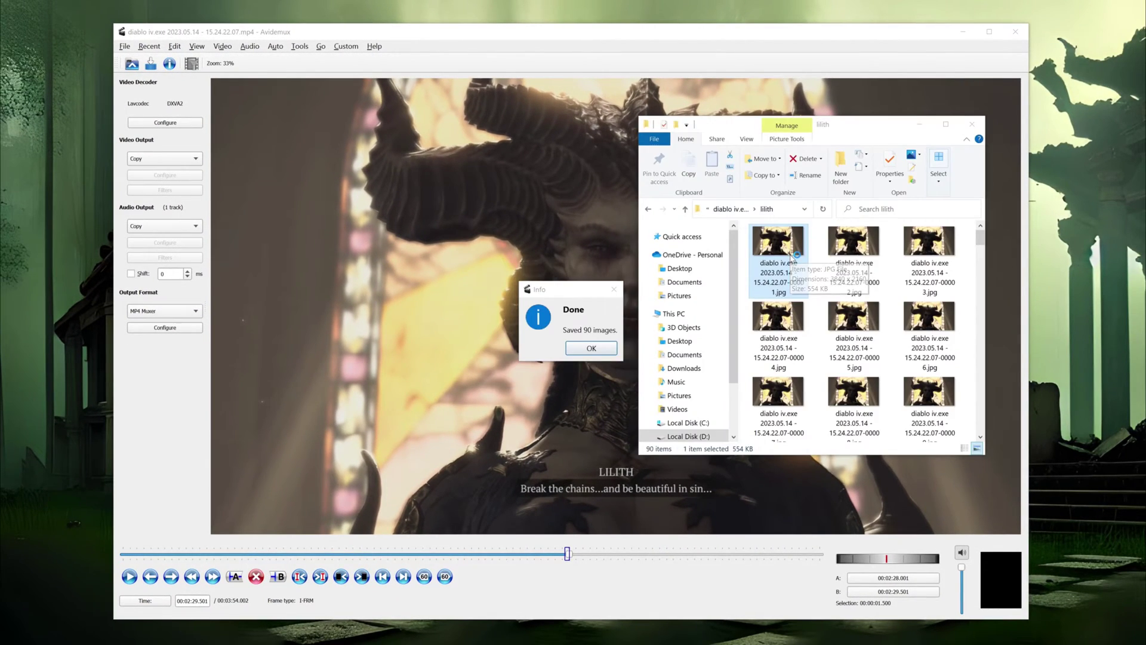
pyautogui.doubleClick(936, 320)
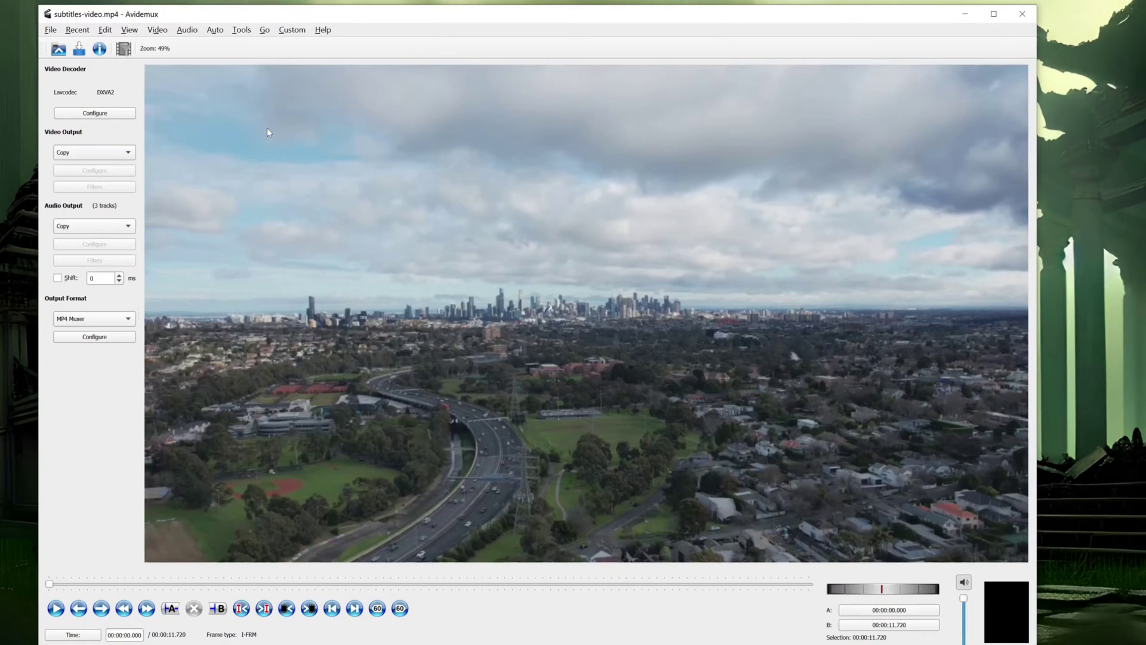
# Save the audio as subtitles-video.aac in the Videos\language-sample folder.
pyautogui.click(186, 30)
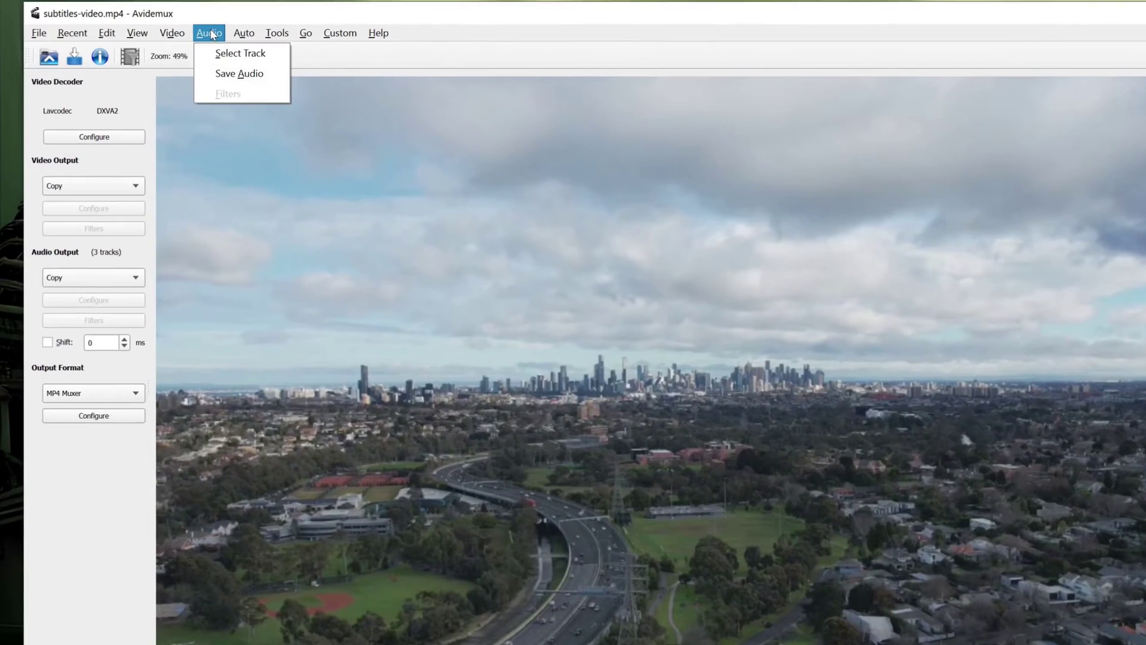
pyautogui.click(228, 69)
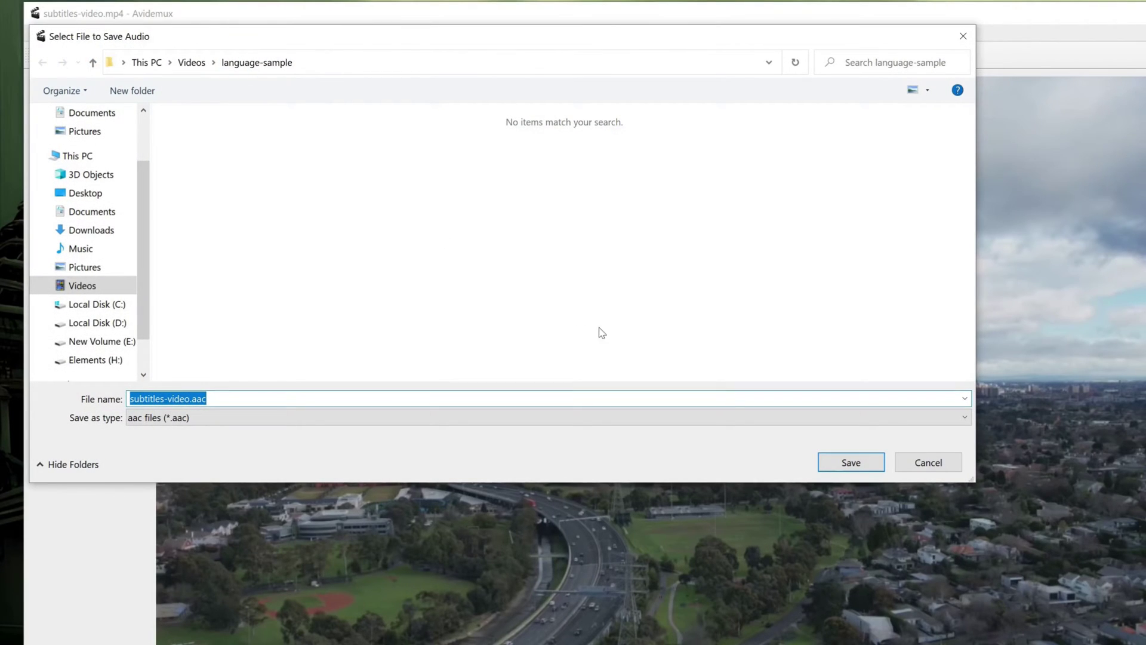
pyautogui.click(849, 464)
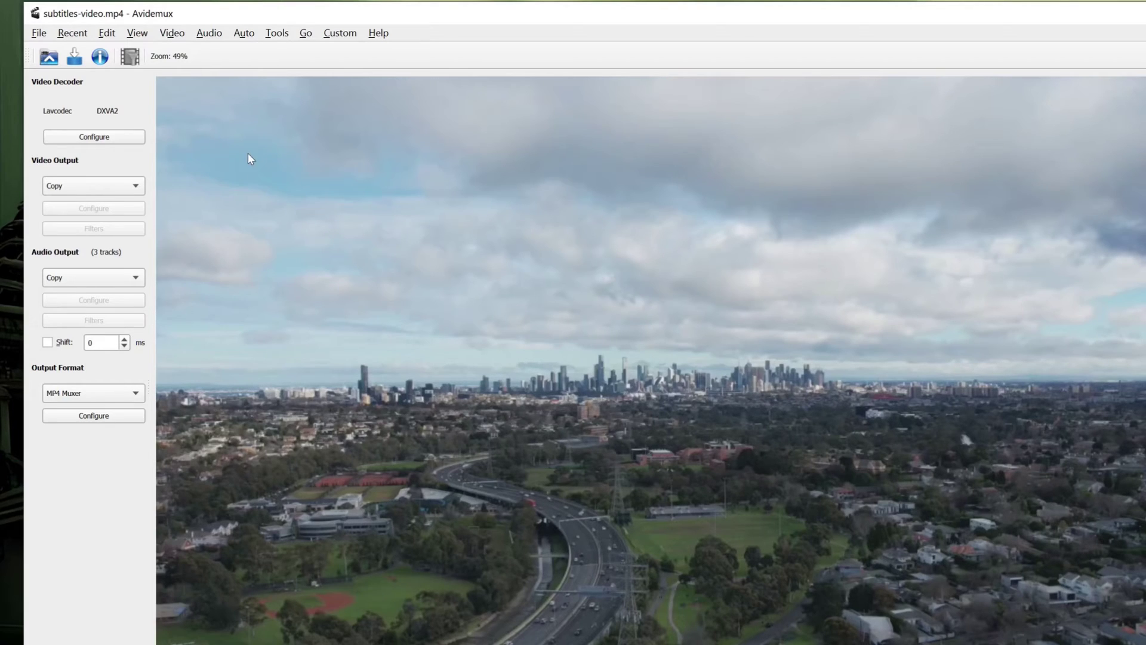
# Enable Track 2 in Audio Tracks Configuration with output-de-m.mp3 as its source.
pyautogui.click(209, 32)
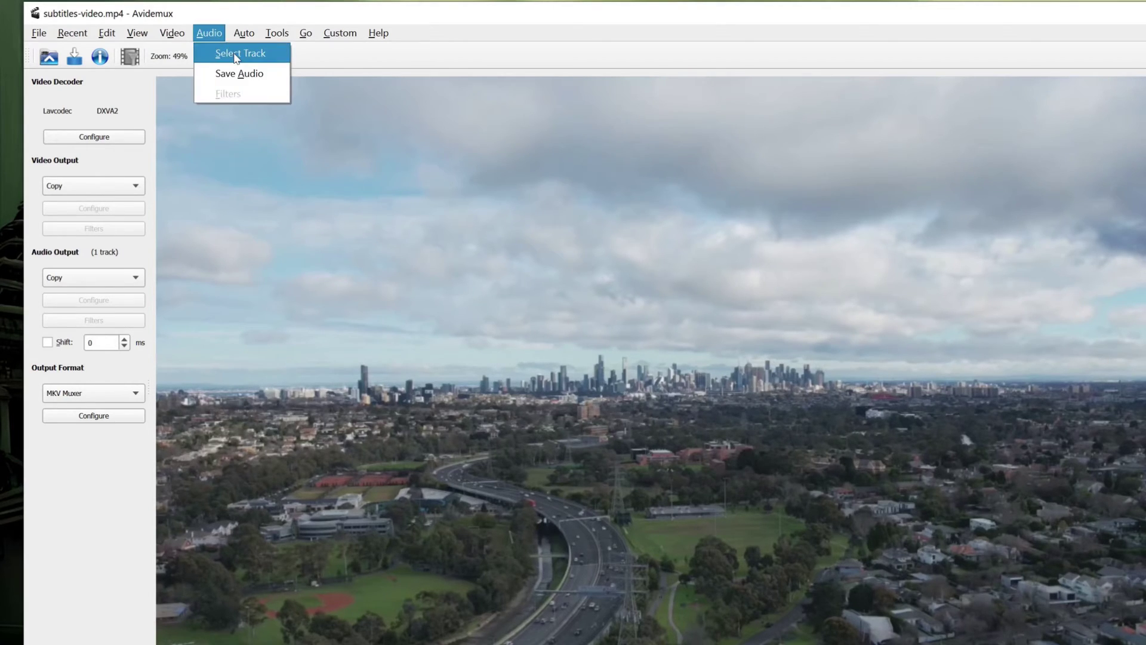
pyautogui.click(234, 53)
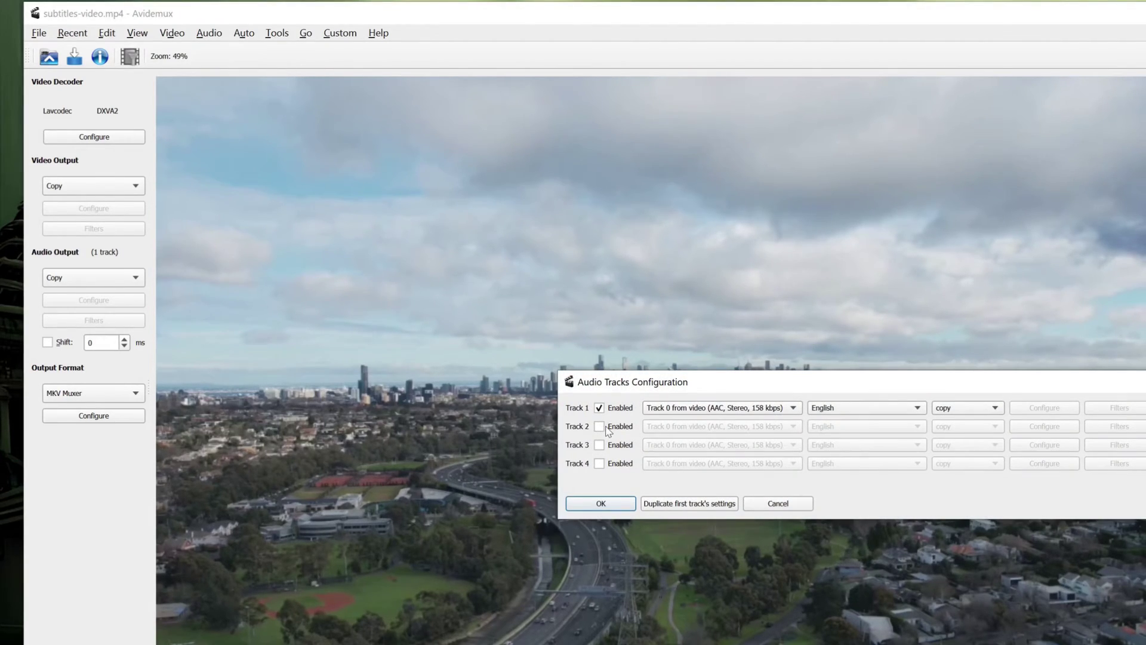
pyautogui.click(599, 426)
pyautogui.moveTo(761, 388); pyautogui.dragTo(371, 141)
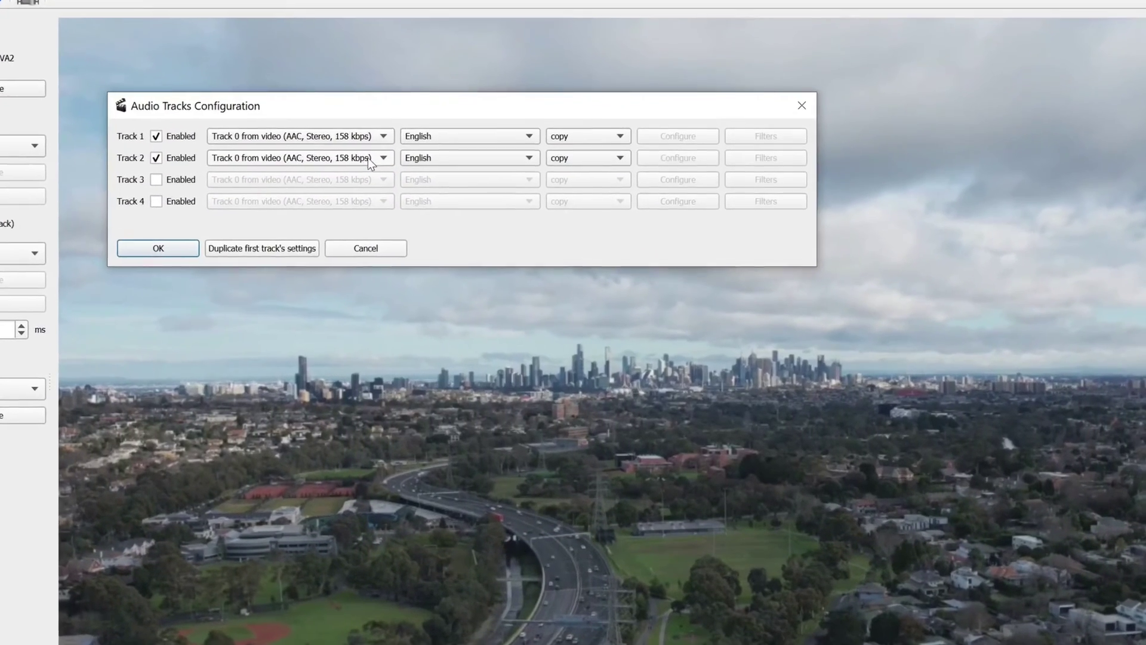
pyautogui.click(365, 179)
pyautogui.click(280, 138)
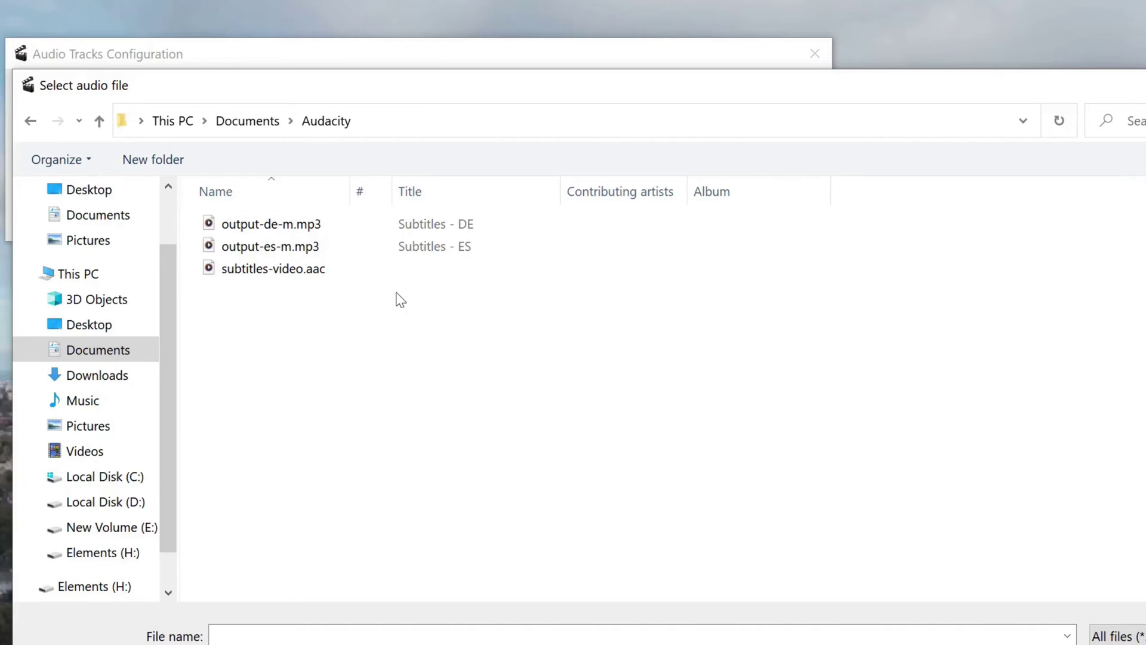
pyautogui.click(314, 225)
pyautogui.click(1024, 643)
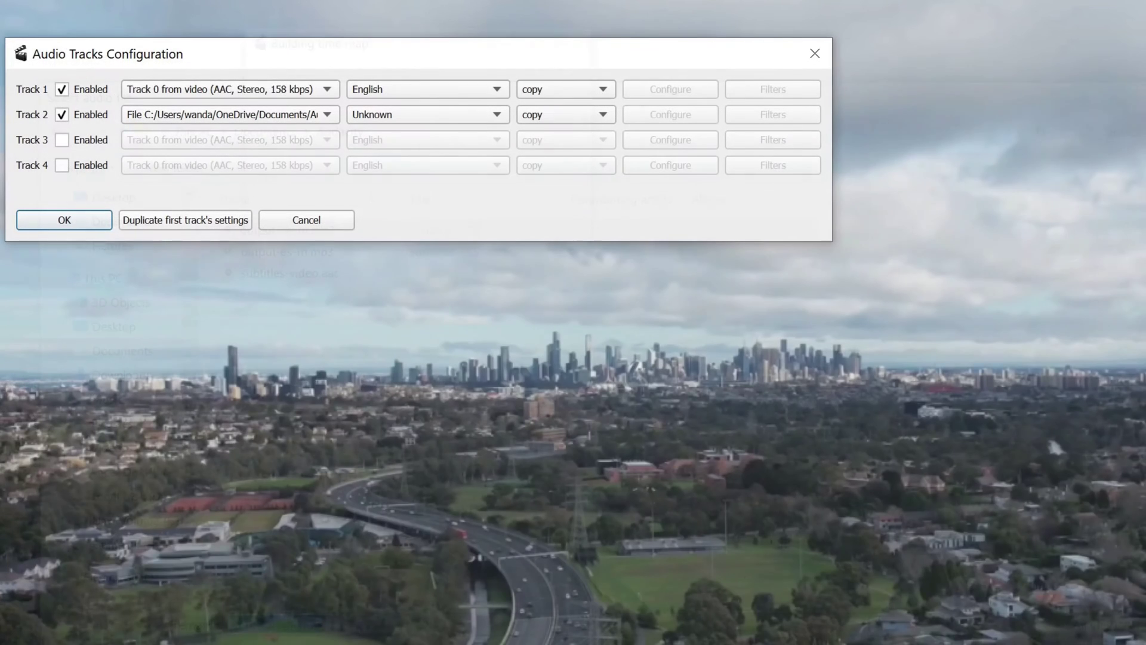
# Enable a third audio track and set Track 2's language to German.
pyautogui.click(88, 140)
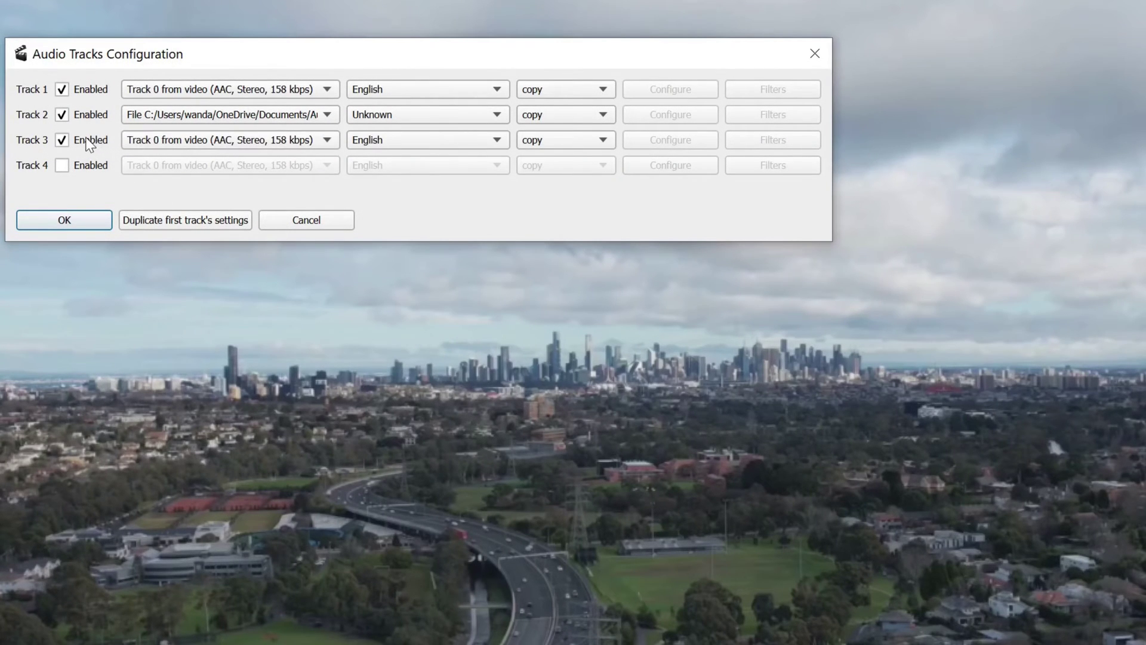
pyautogui.click(446, 114)
pyautogui.scroll(-14, 446, 110)
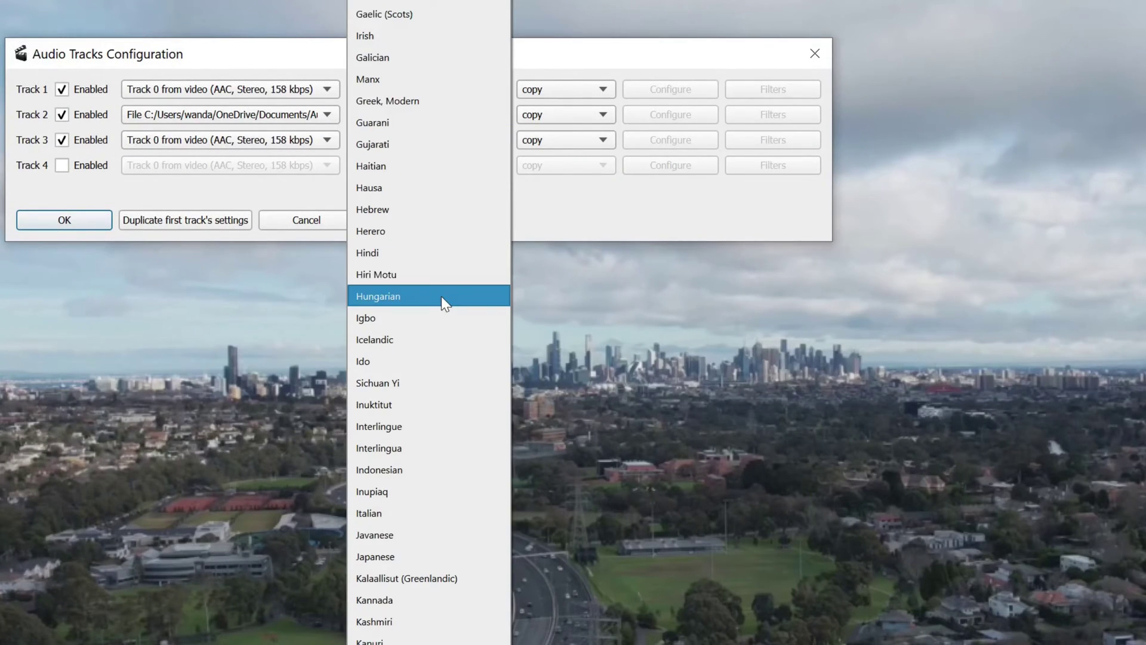
pyautogui.scroll(1, 418, 80)
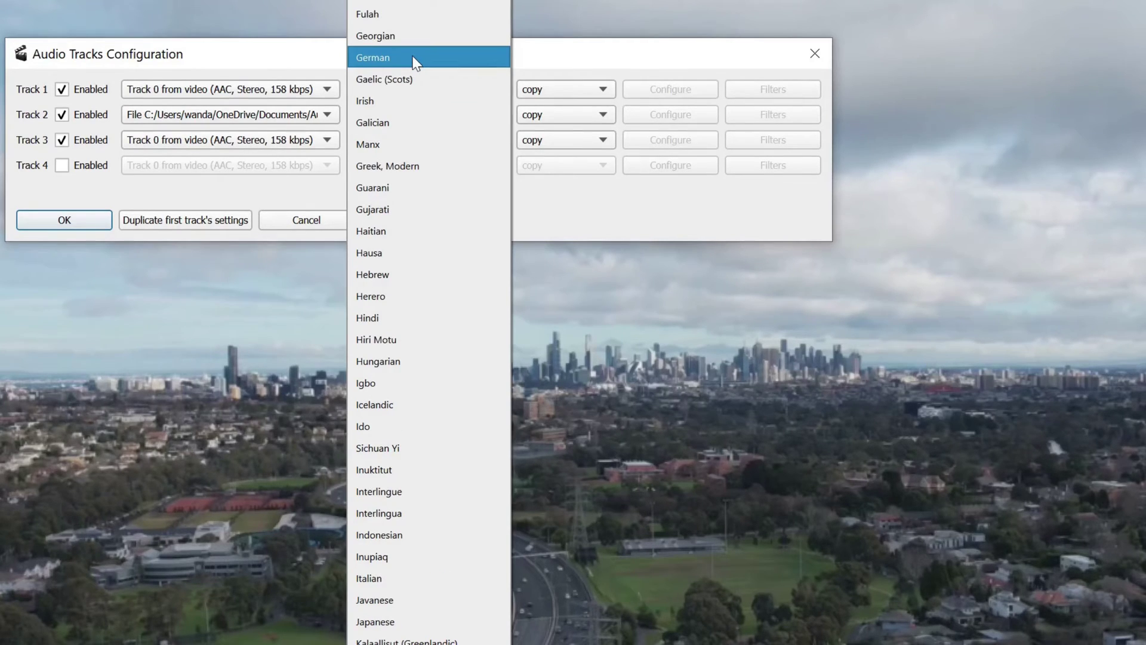
pyautogui.click(416, 61)
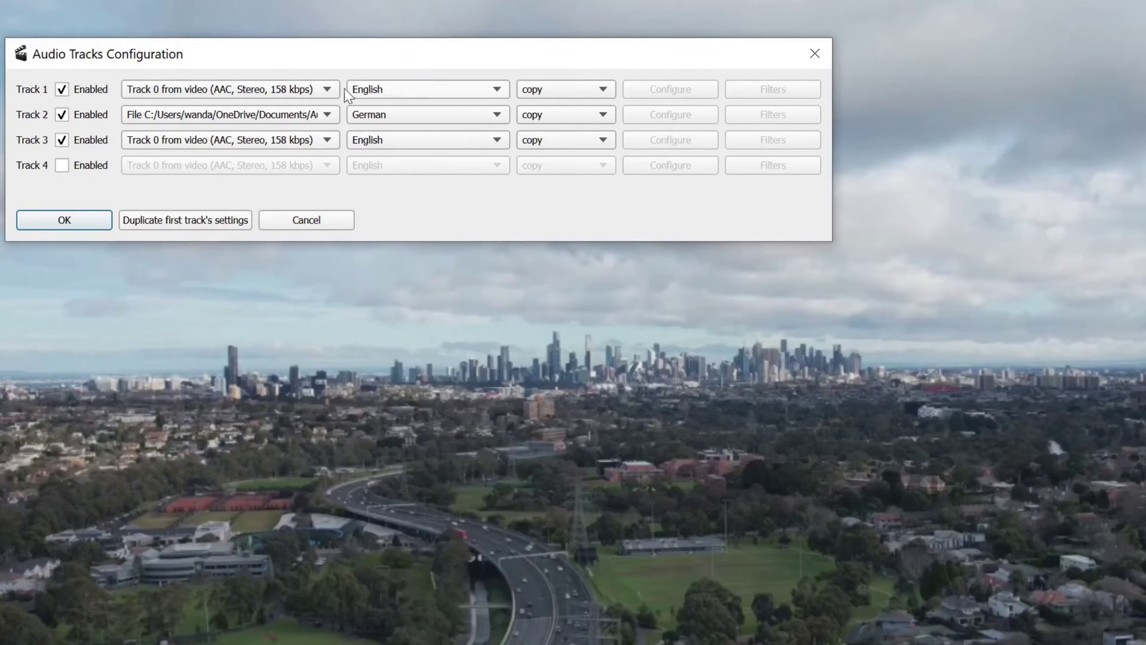
# Add output-es-m.mp3 as Track 3 with its language set to Spanish.
pyautogui.click(182, 141)
pyautogui.click(187, 188)
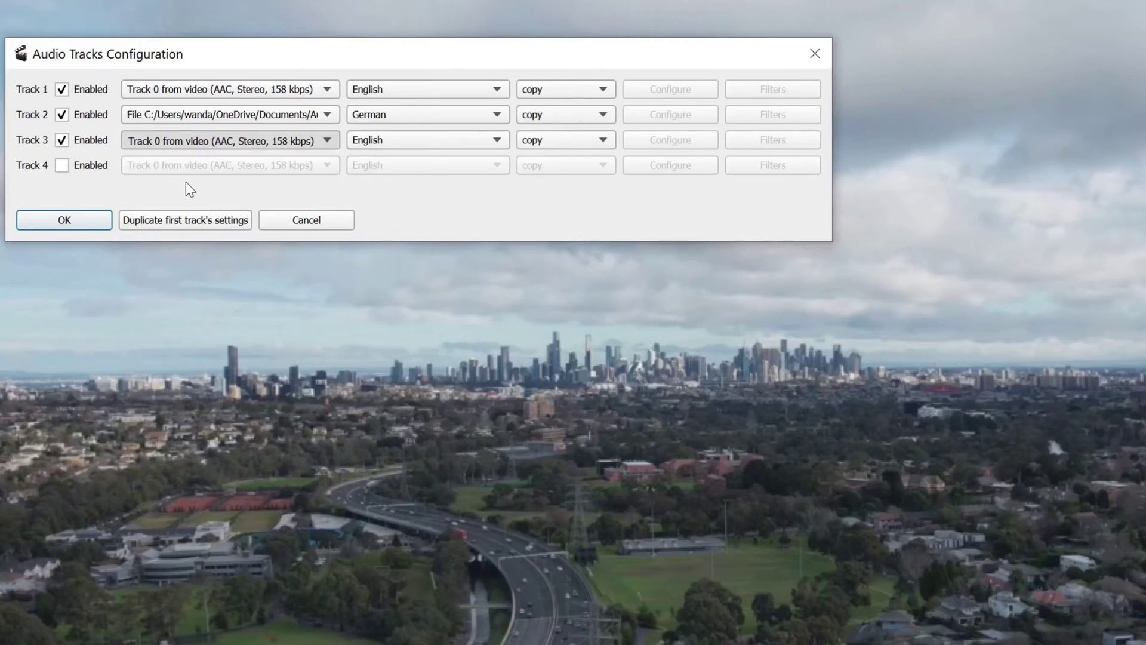
pyautogui.click(235, 251)
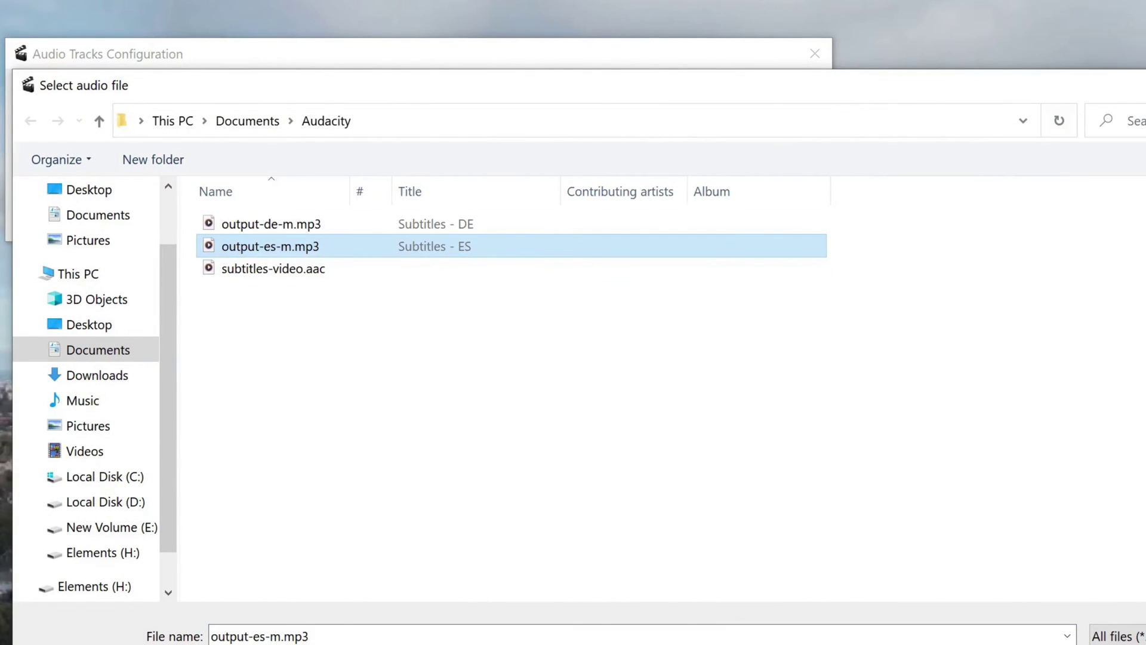
pyautogui.press('Return')
pyautogui.click(500, 142)
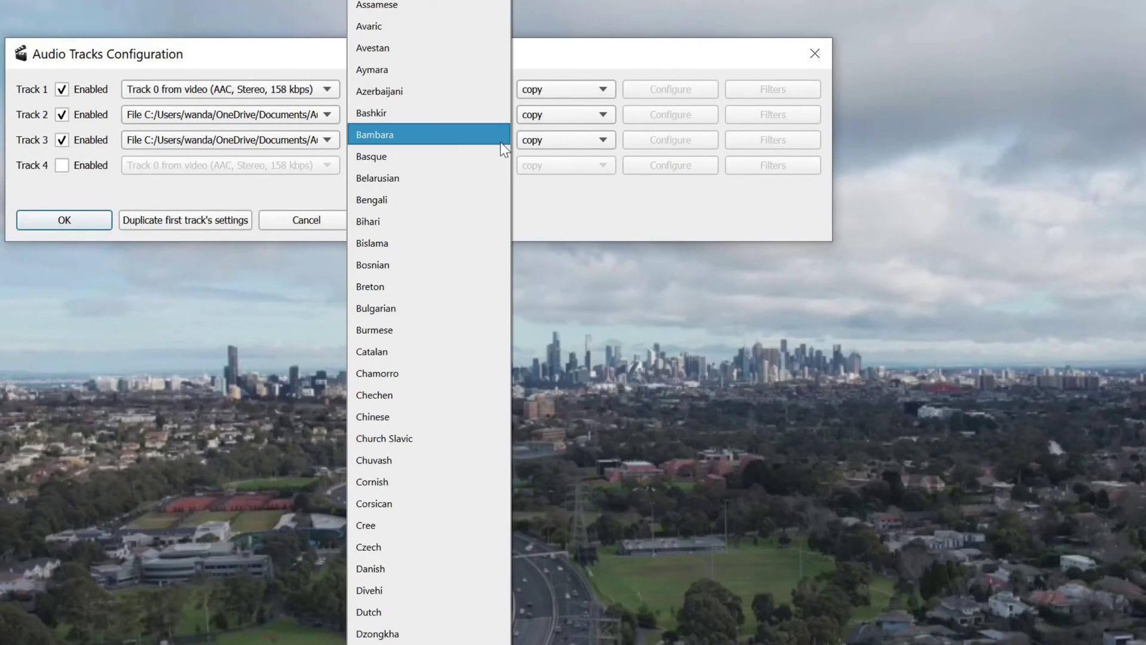
pyautogui.scroll(-20, 422, 289)
pyautogui.click(418, 299)
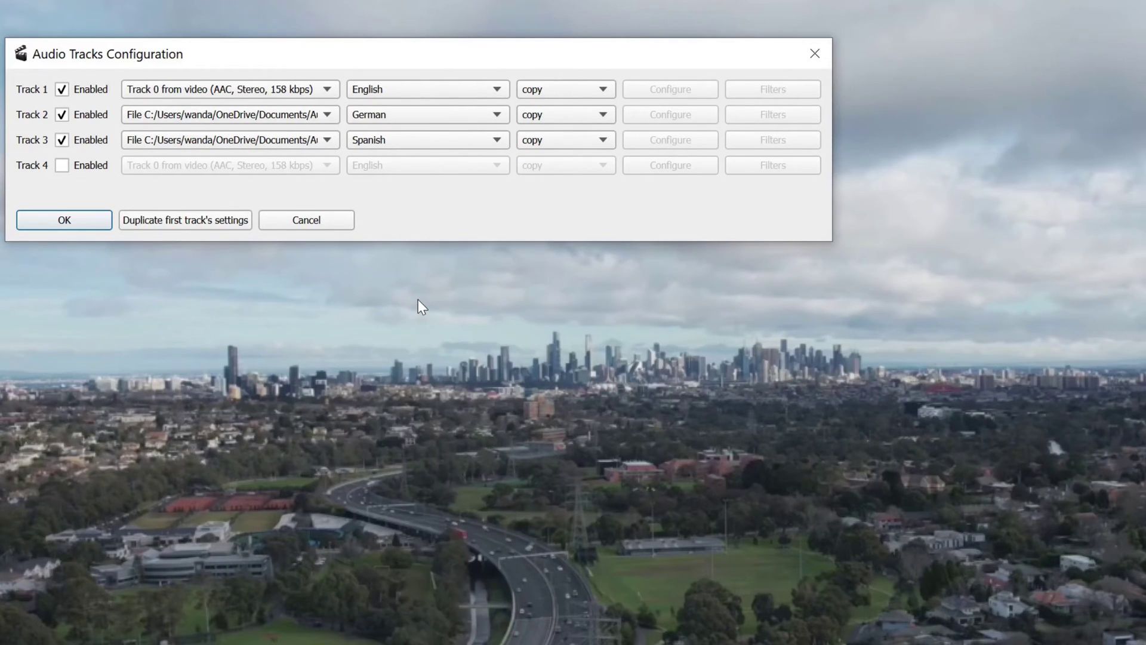
# Leave tracks 4 and 5 disabled and apply the three-track audio setup.
pyautogui.click(60, 167)
pyautogui.click(62, 191)
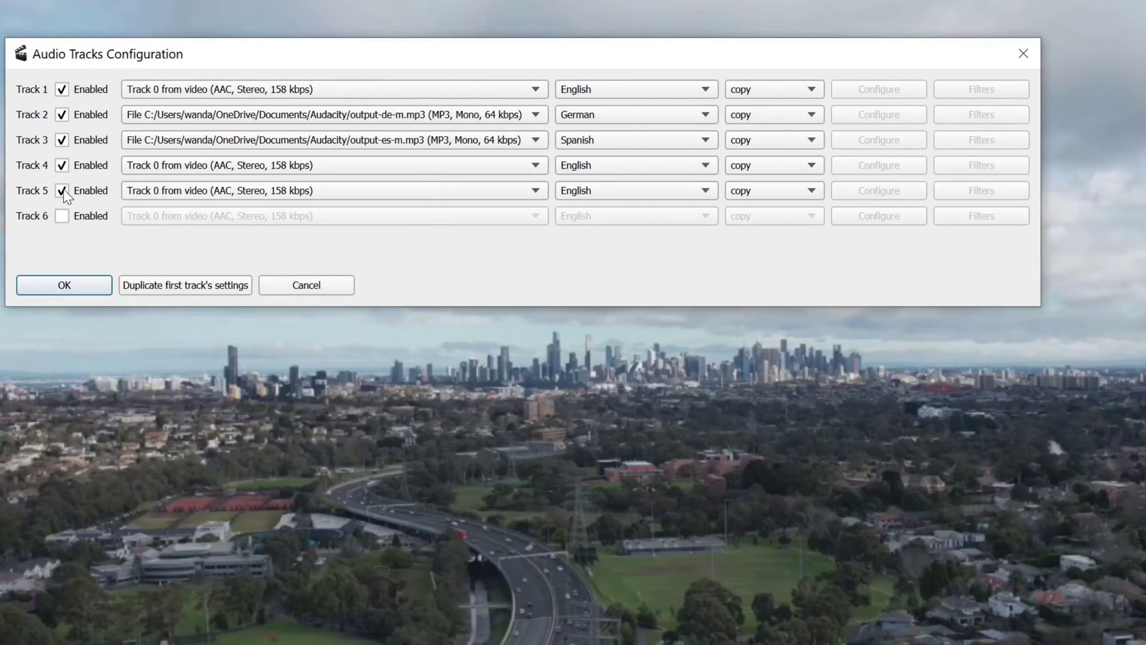
pyautogui.click(62, 190)
pyautogui.click(60, 165)
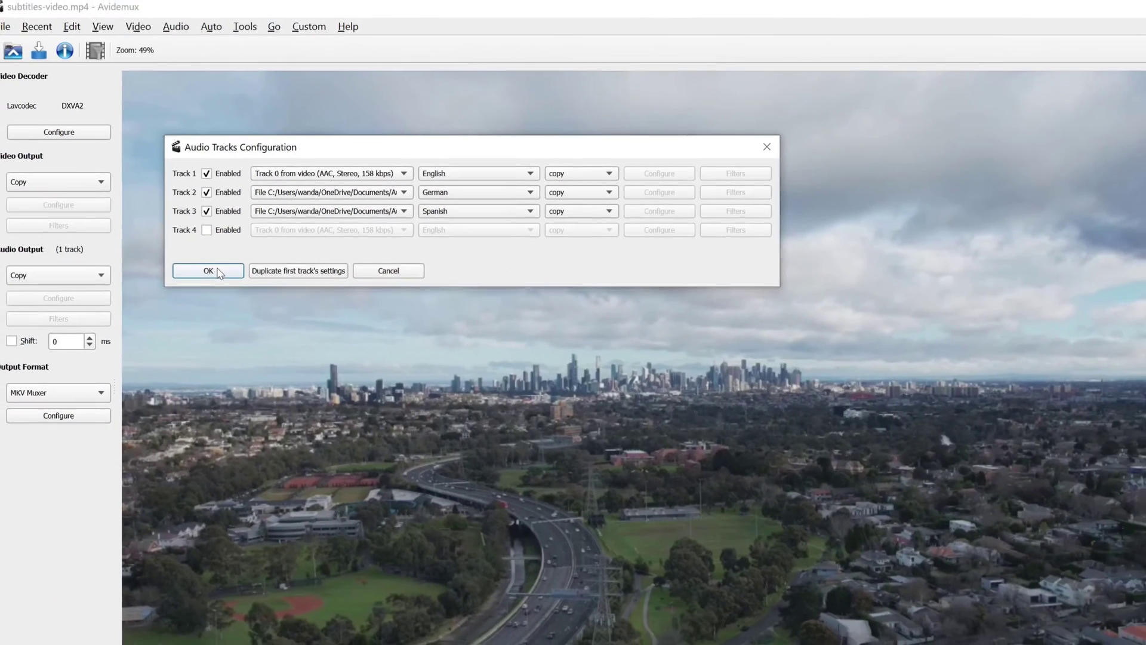
pyautogui.click(209, 271)
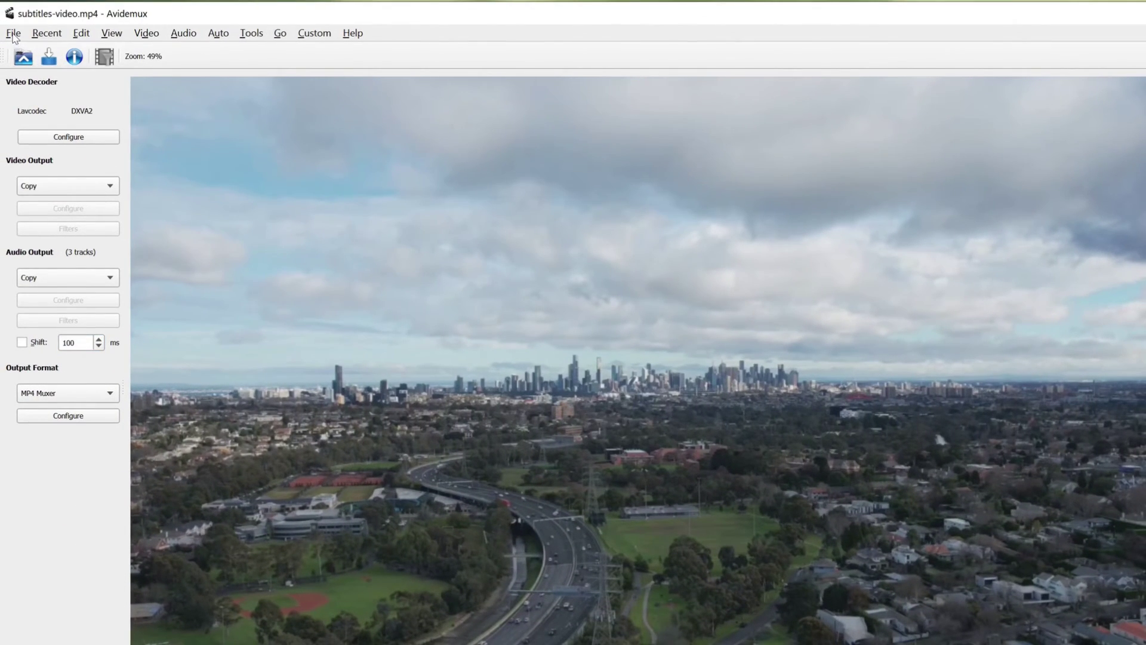
# Save the video as subtitles-video-select-language.mp4.
pyautogui.click(13, 33)
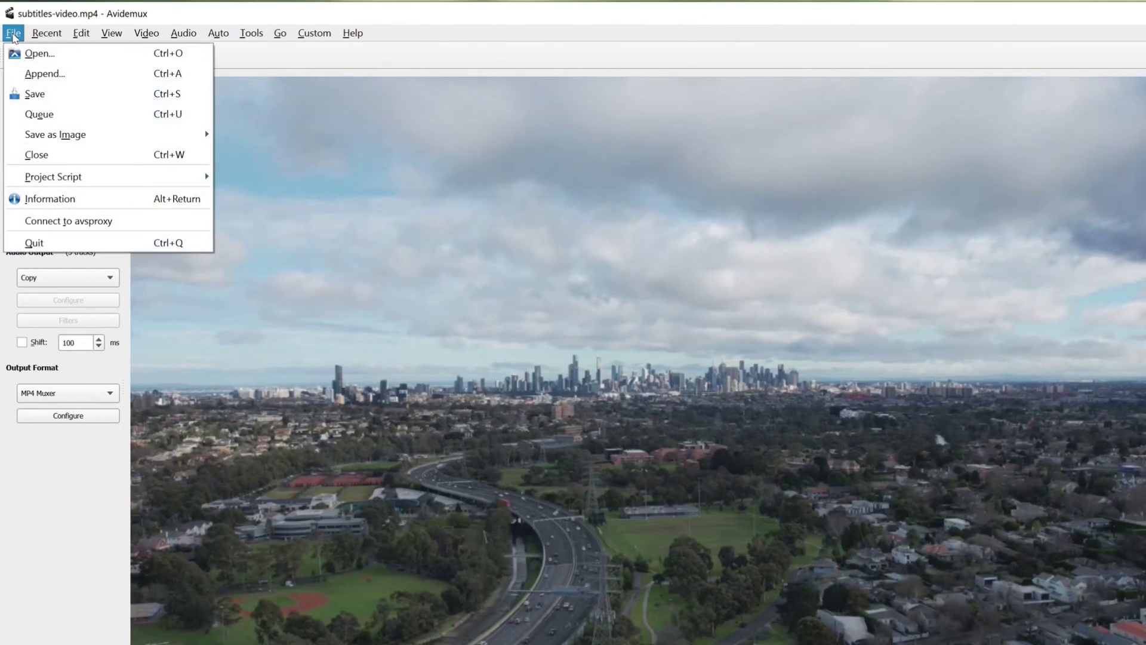
pyautogui.click(65, 96)
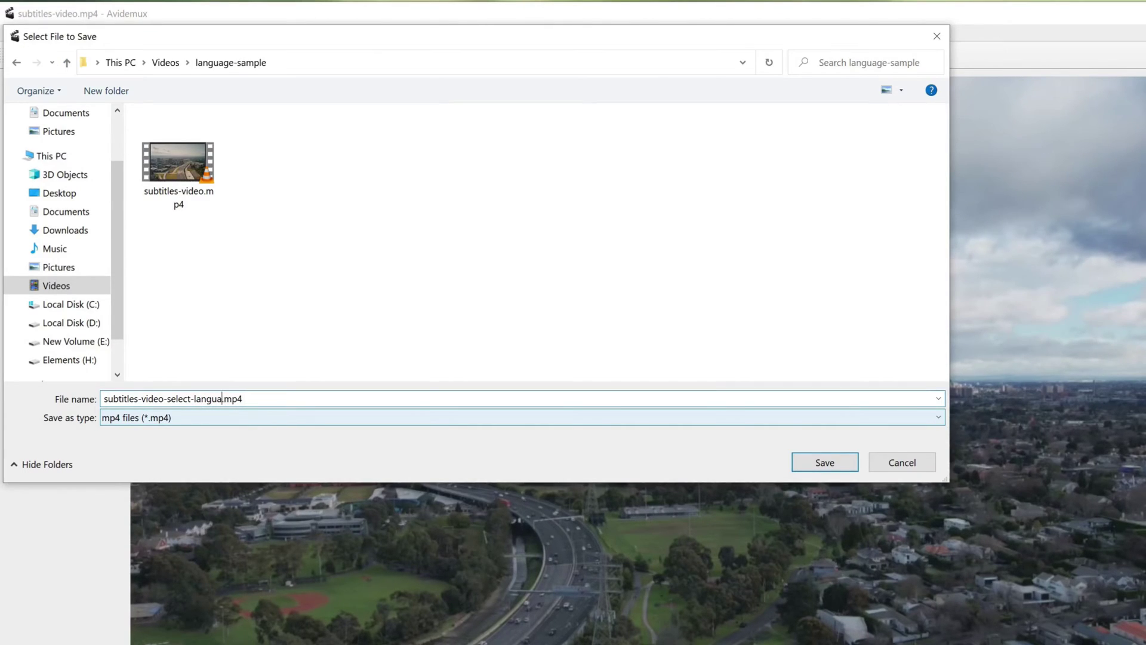
pyautogui.write('ge')
pyautogui.press('Return')
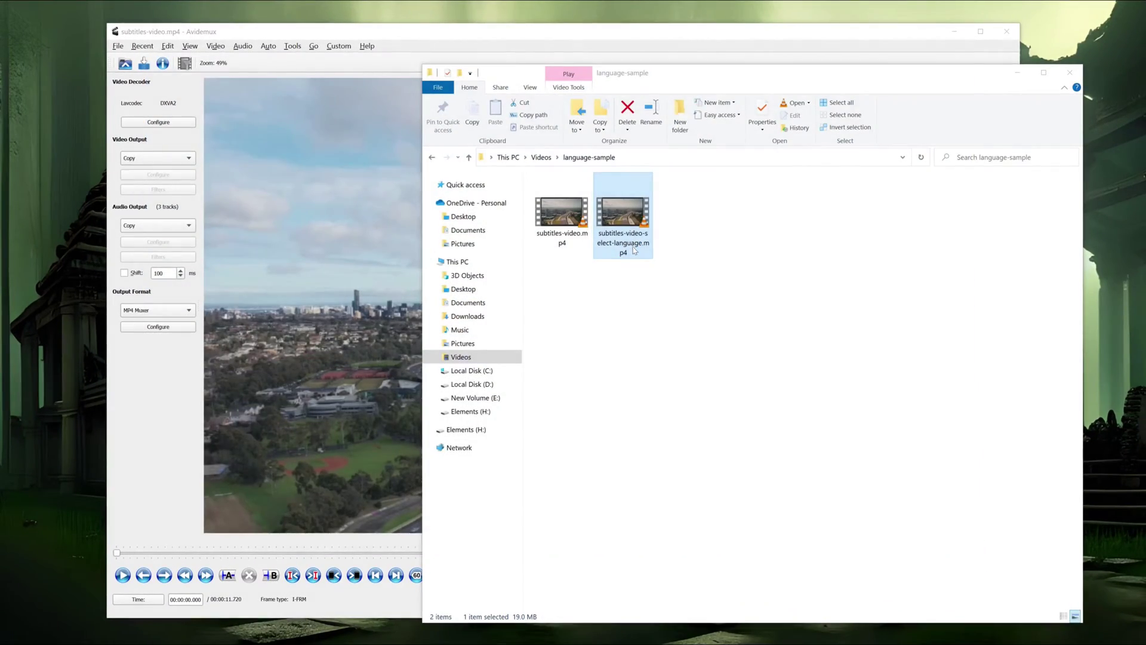
# Play subtitles-video-select-language.mp4 in VLC and switch its audio to the German track.
pyautogui.doubleClick(634, 251)
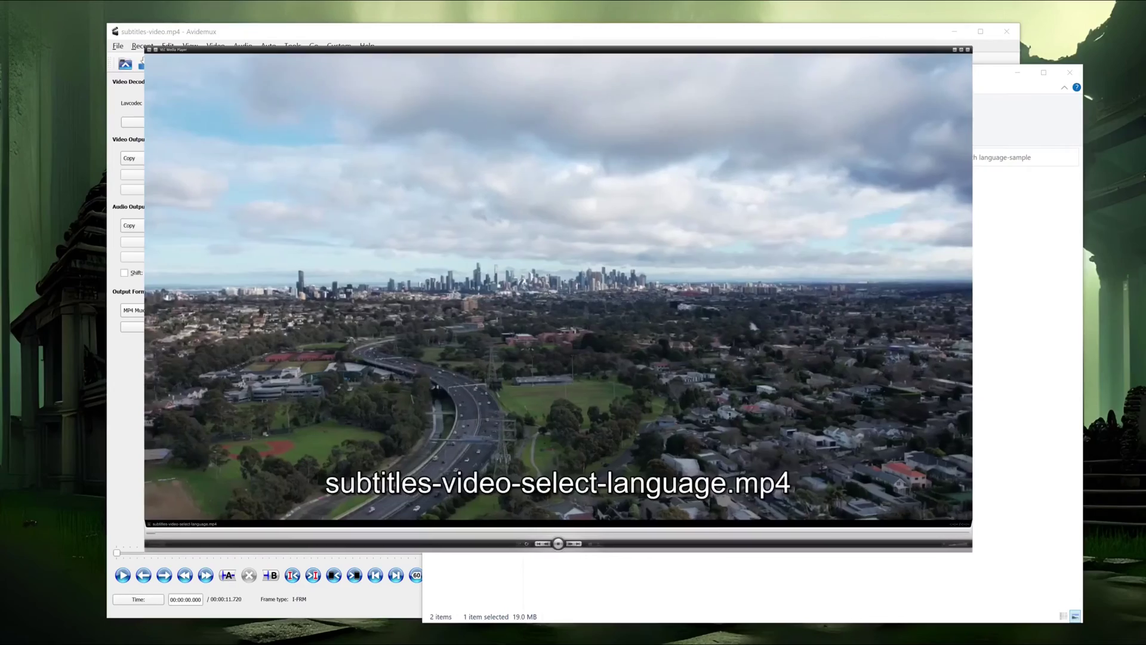
pyautogui.click(543, 231)
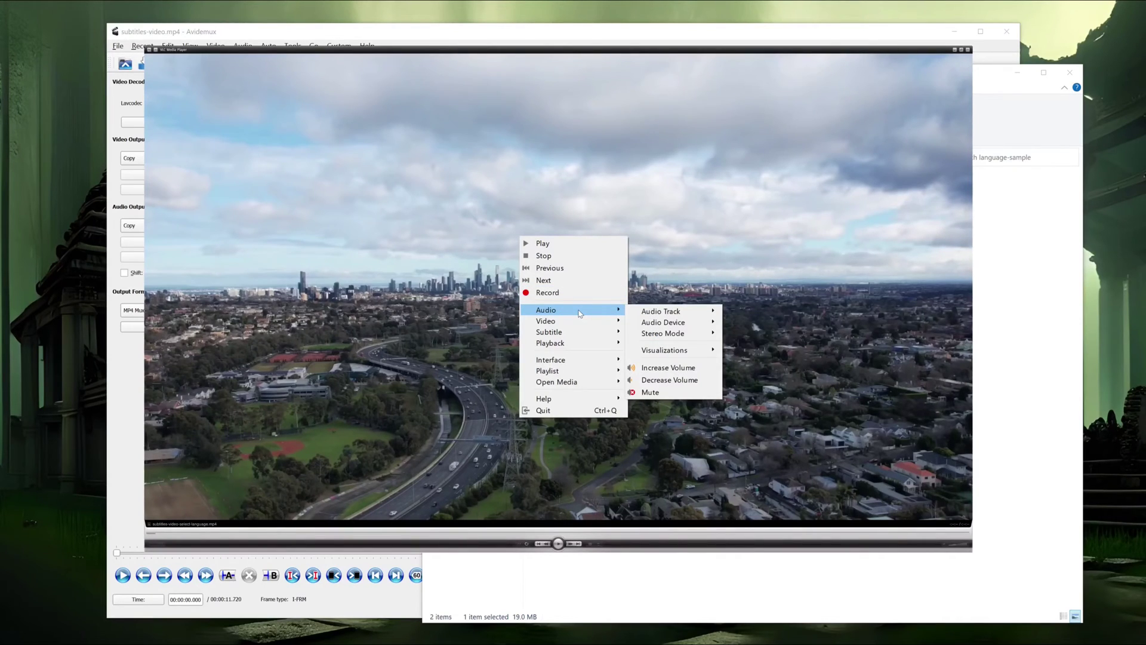
pyautogui.click(750, 335)
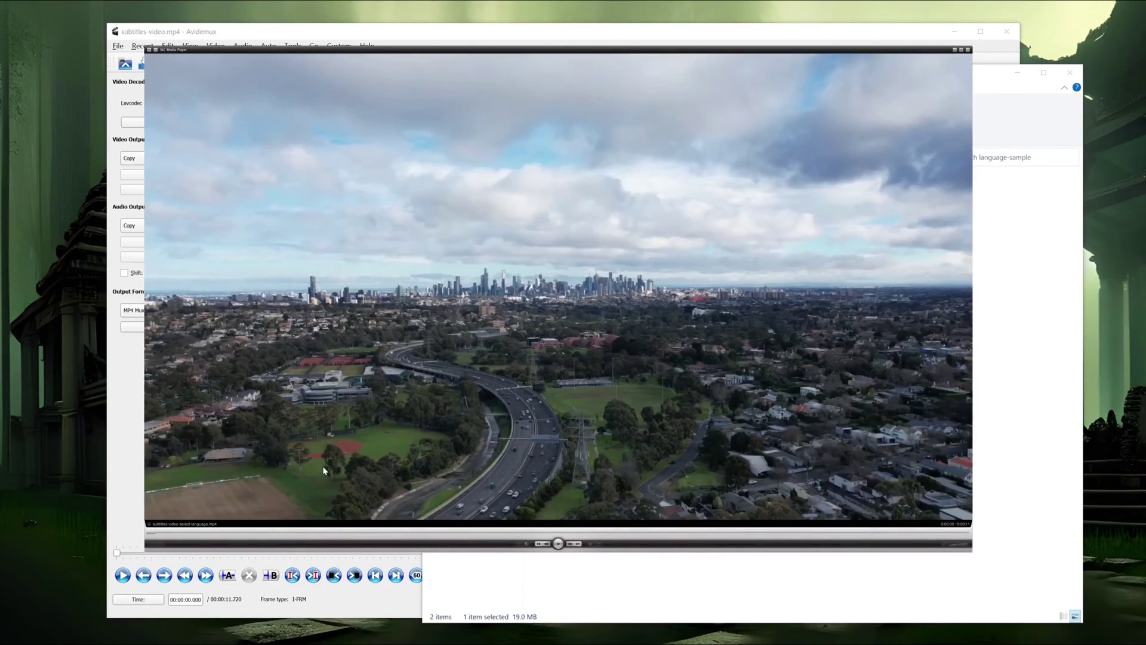
pyautogui.click(322, 466)
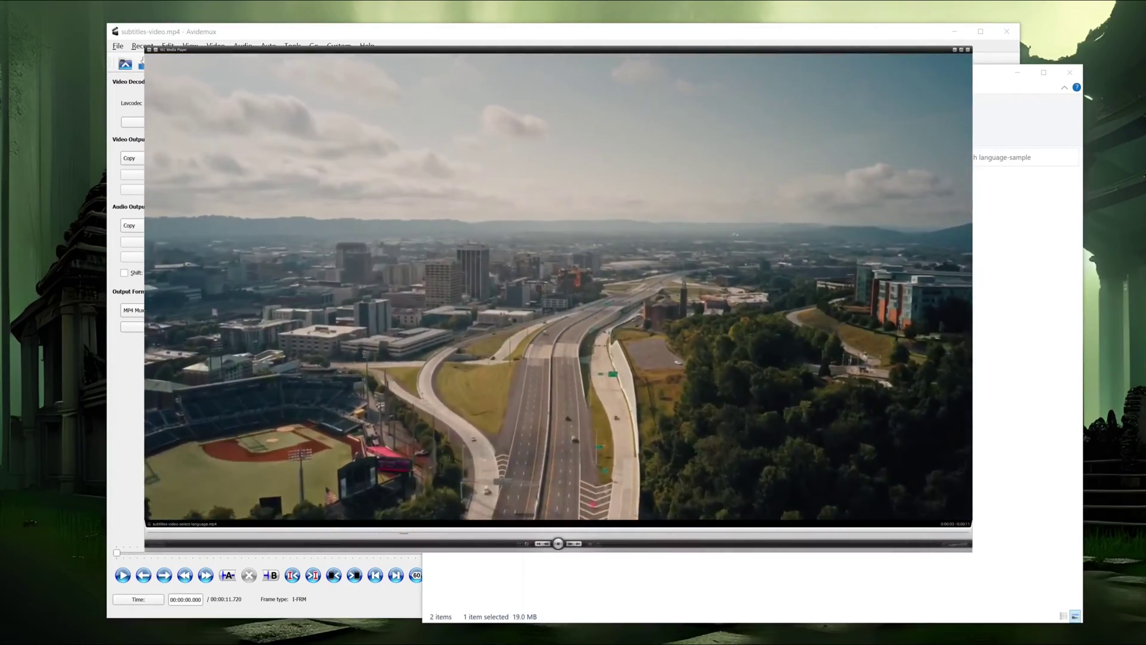
# Switch VLC's audio track to Spanish and resume playback.
pyautogui.click(380, 444)
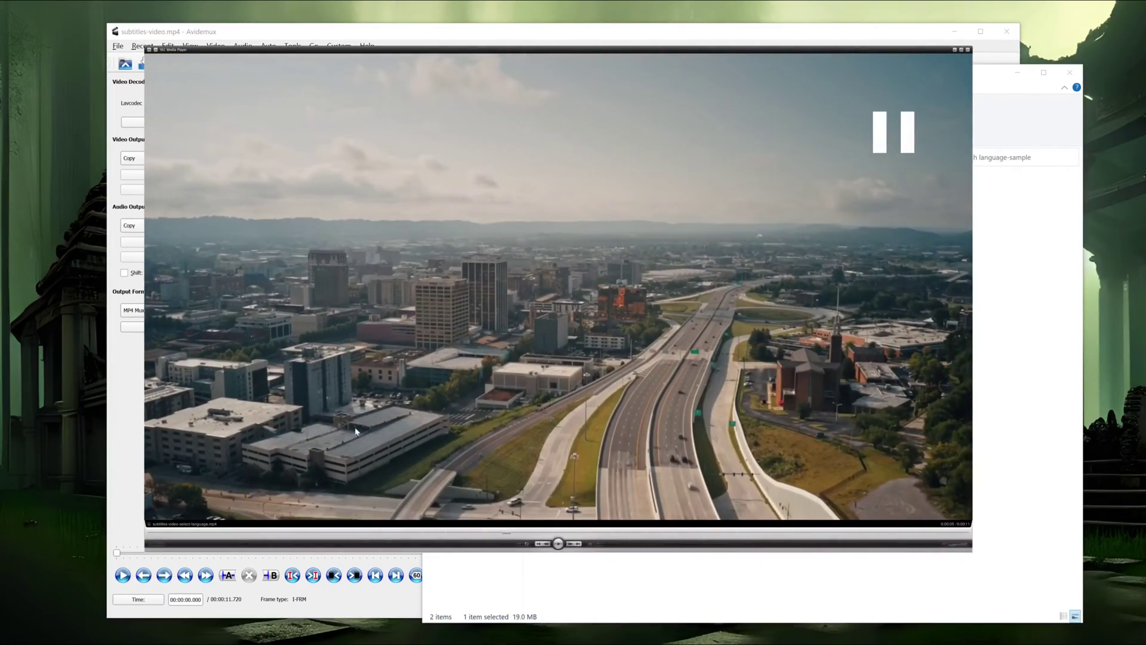
pyautogui.rightClick(396, 369)
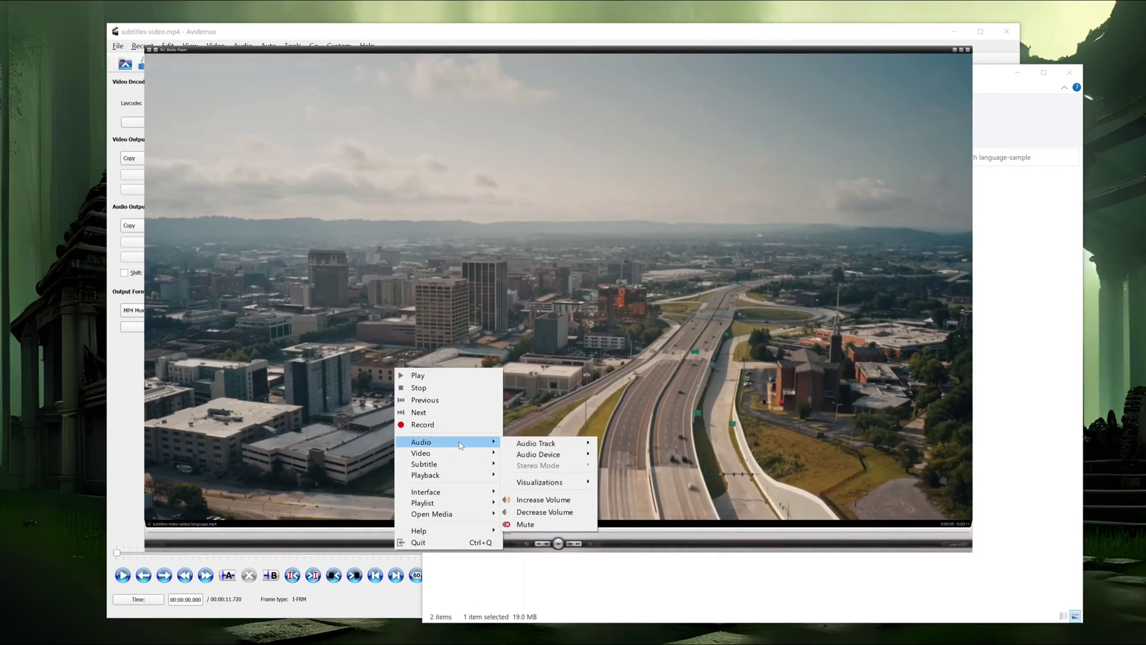
pyautogui.moveTo(560, 448)
pyautogui.click(642, 478)
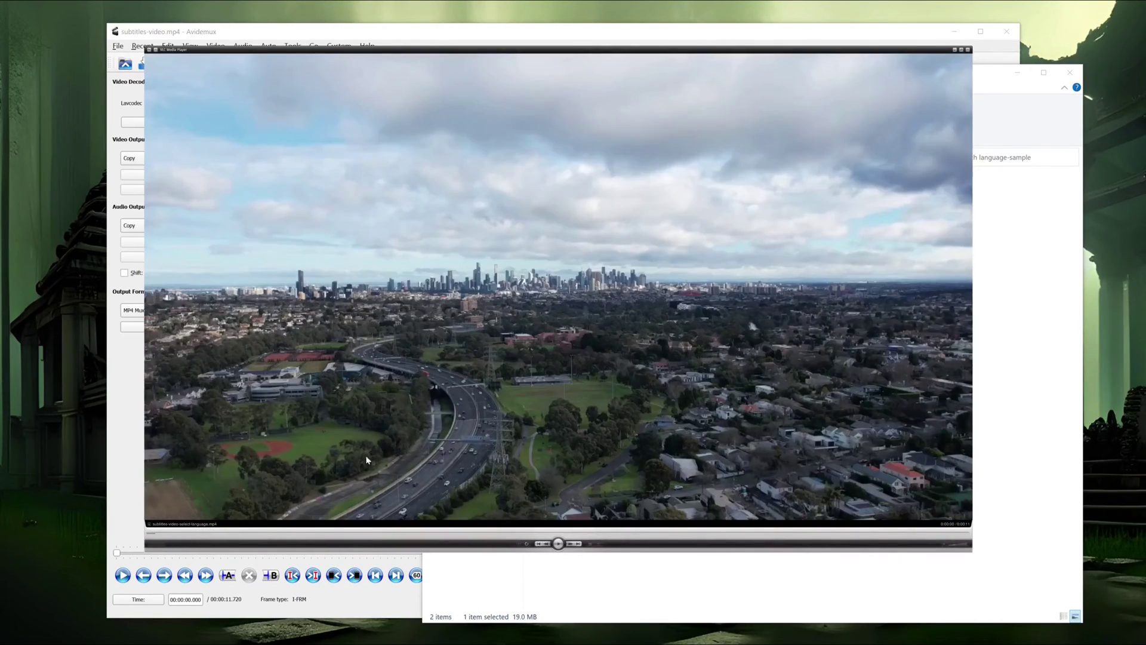
pyautogui.click(405, 446)
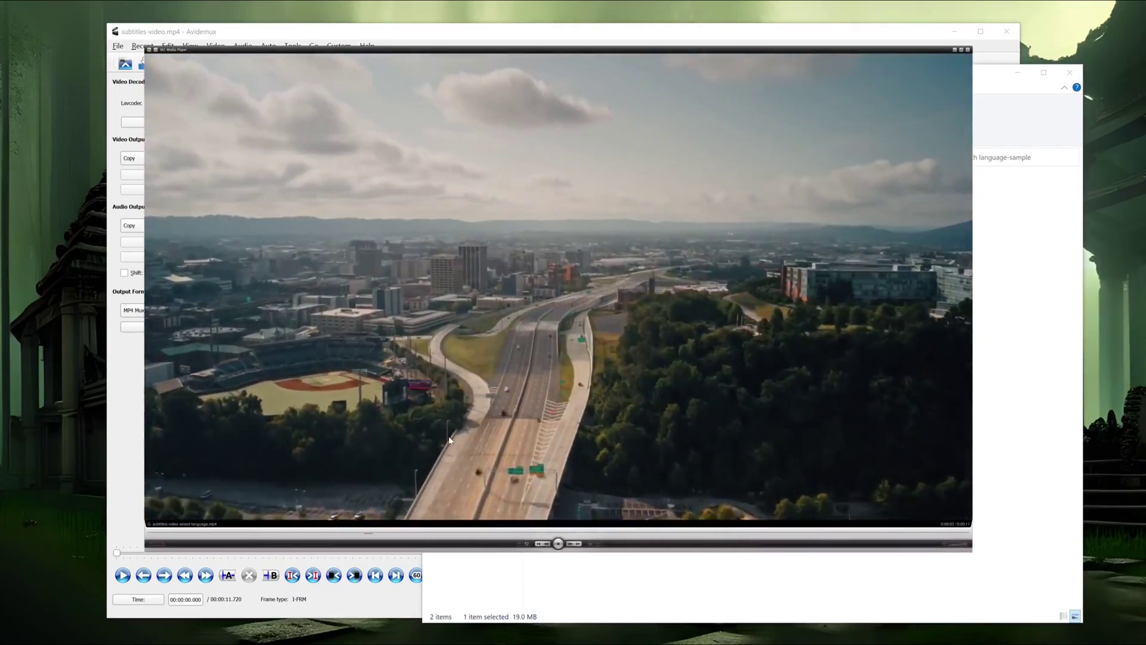
# Pause subtitles-video-select-language.mp4 in VLC on the aerial stadium and highway shot.
pyautogui.click(449, 440)
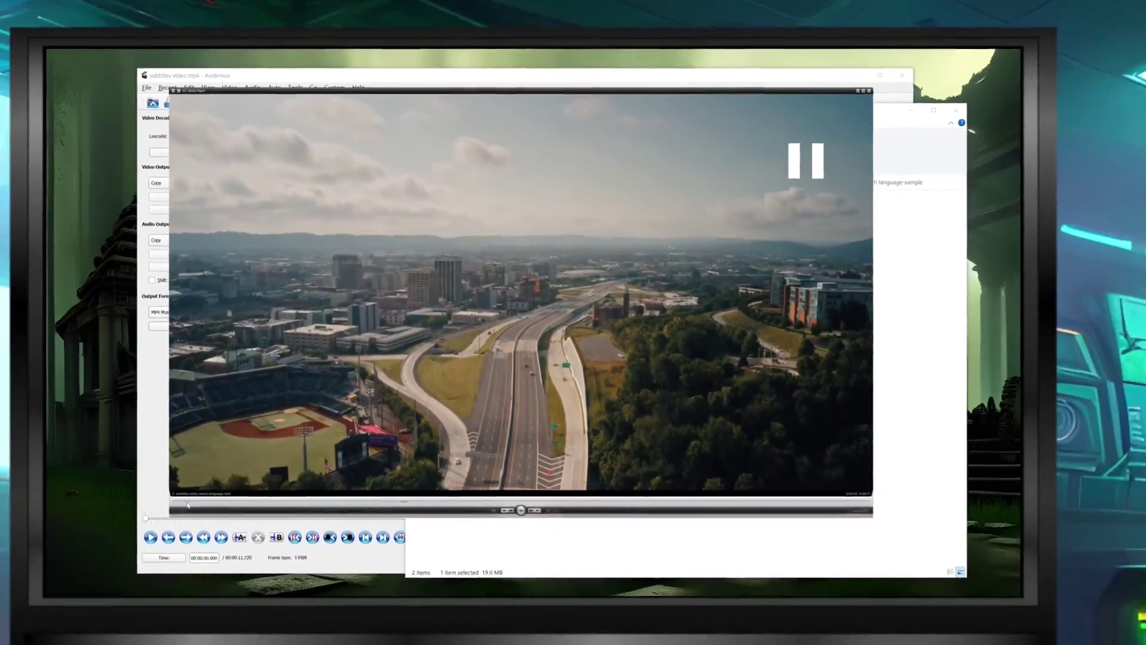